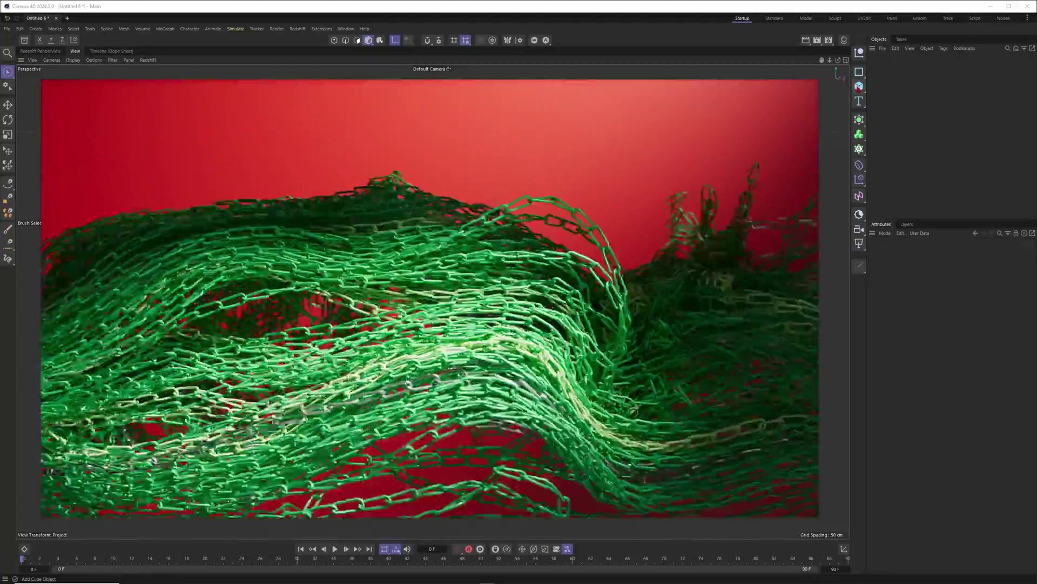
# Create a rectangle spline 10 cm wide and 20 cm high, and turn on Rounding for its corners.
pyautogui.click(859, 72)
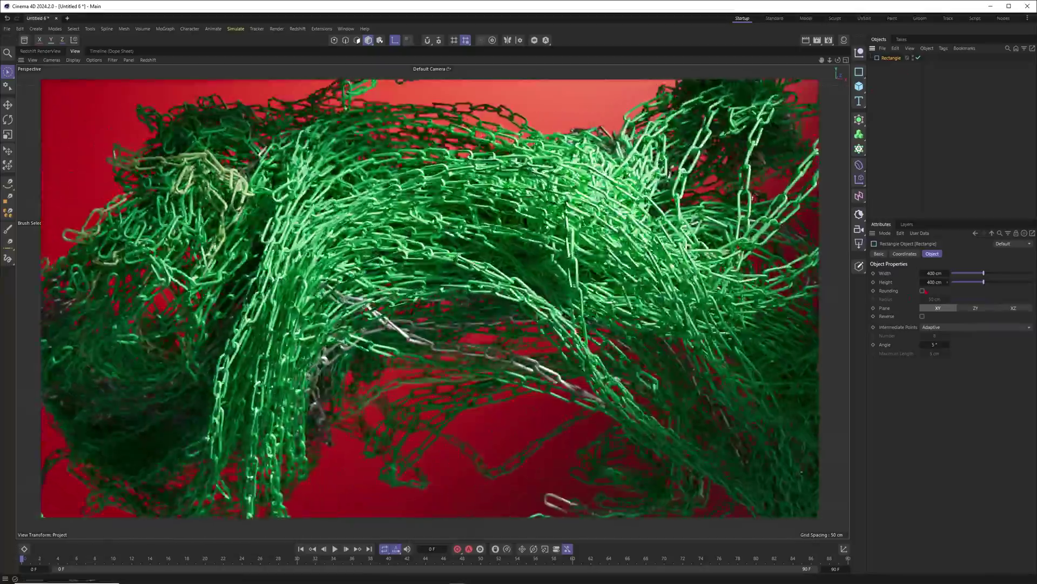
pyautogui.click(935, 282)
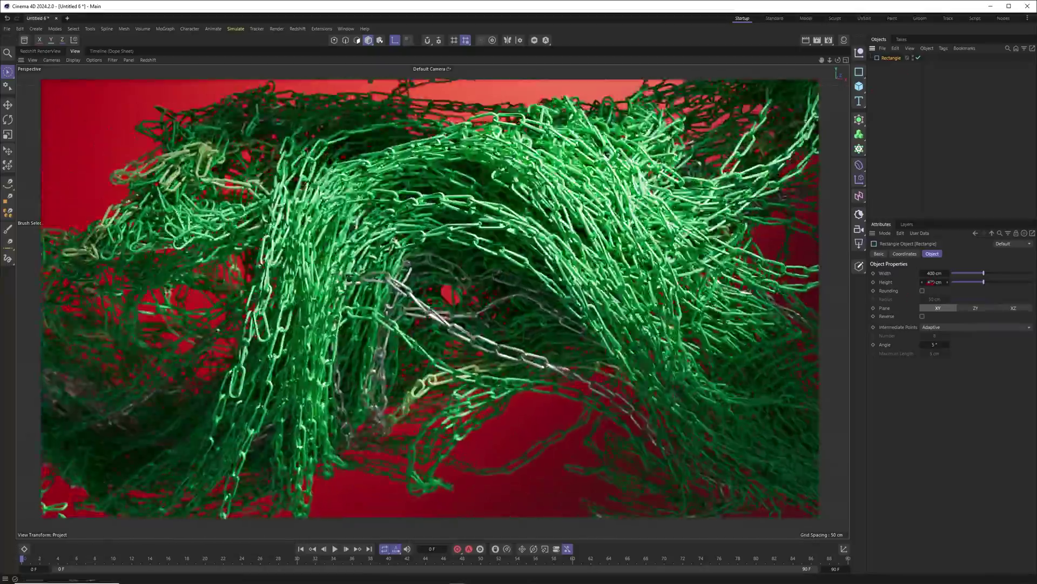
pyautogui.write('20')
pyautogui.press('Return')
pyautogui.click(935, 273)
pyautogui.write('10')
pyautogui.press('Return')
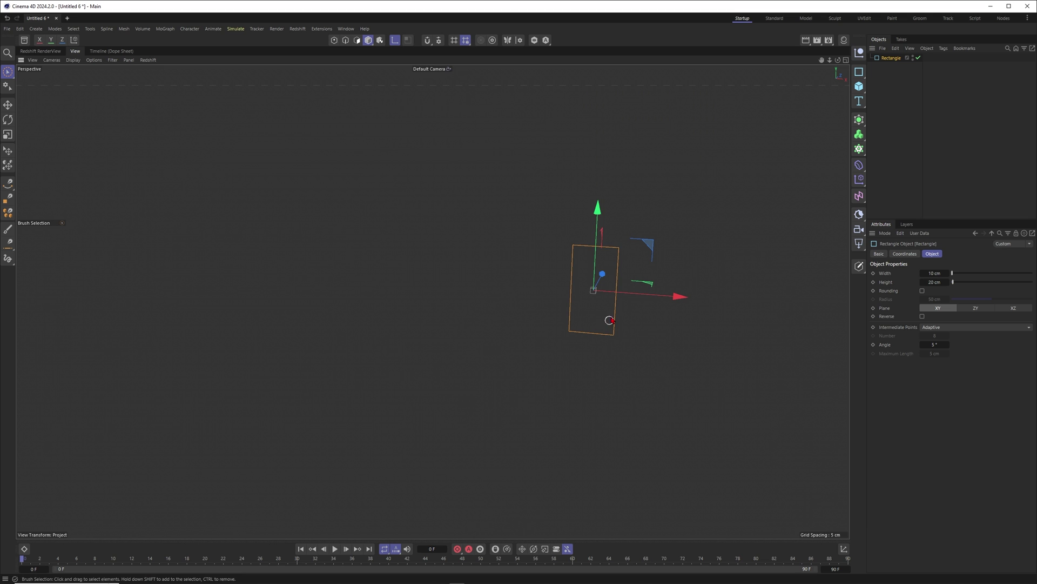
pyautogui.click(922, 290)
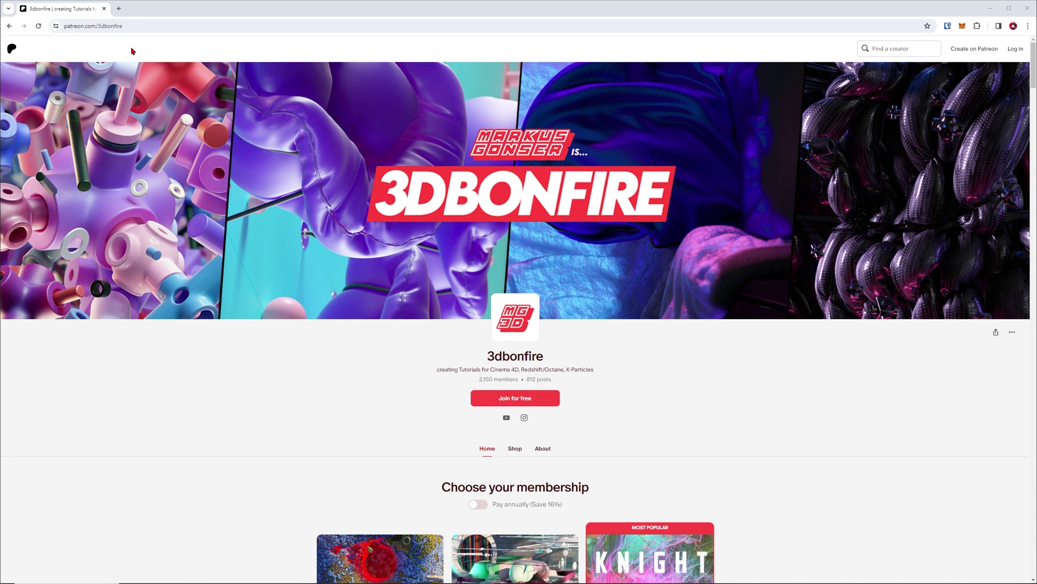
# Switch to the browser and look over the 3dbonfire Patreon page, including its member and post counts.
pyautogui.moveTo(128, 26); pyautogui.dragTo(36, 19)
pyautogui.moveTo(551, 378); pyautogui.dragTo(487, 377)
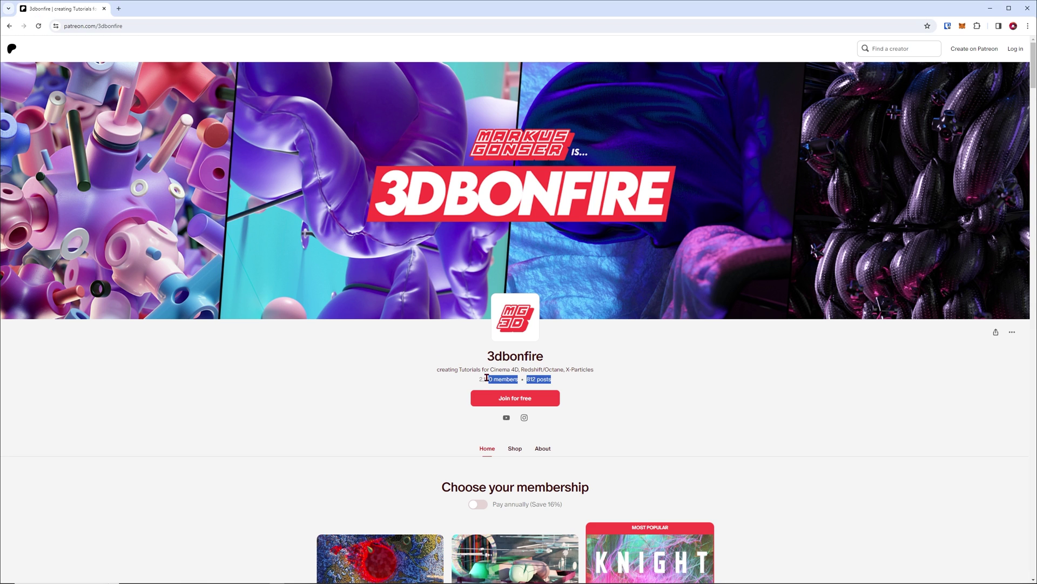
pyautogui.scroll(-5, 546, 407)
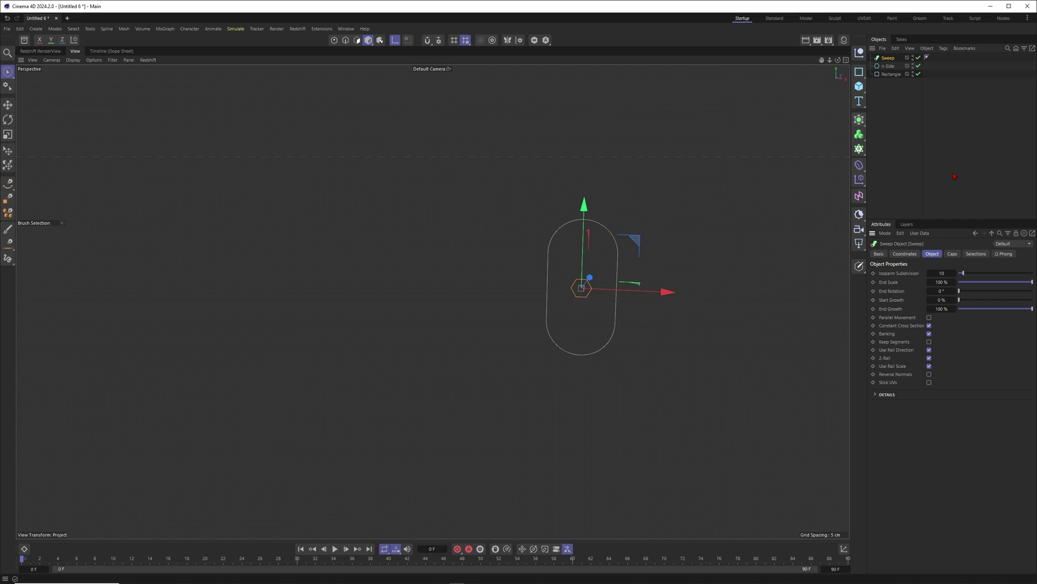
# Nest the n-side and rectangle splines under the Sweep and set its Phong angle to 30°.
pyautogui.moveTo(875, 108); pyautogui.dragTo(889, 58)
pyautogui.click(894, 92)
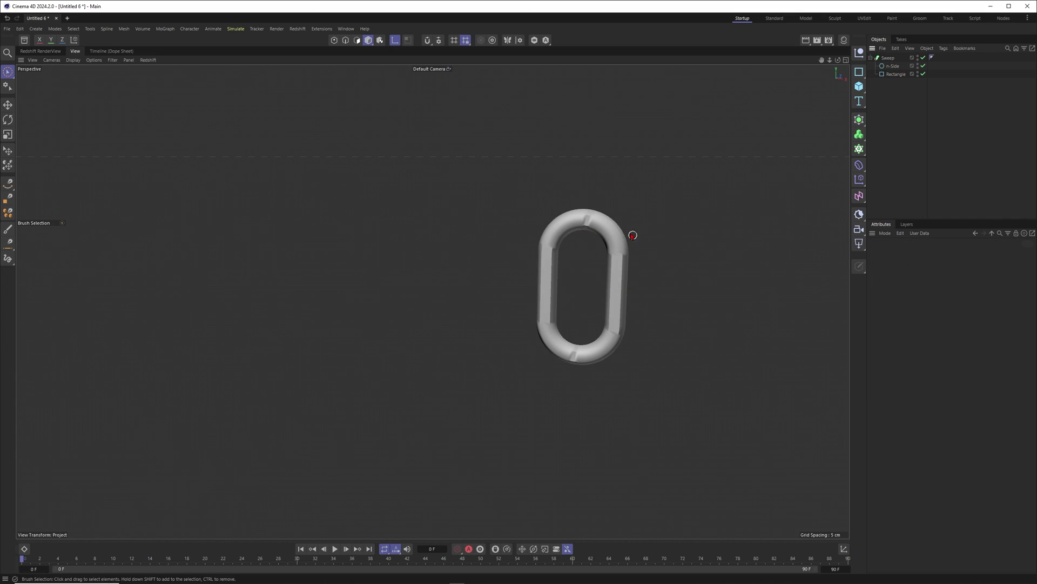
pyautogui.click(932, 57)
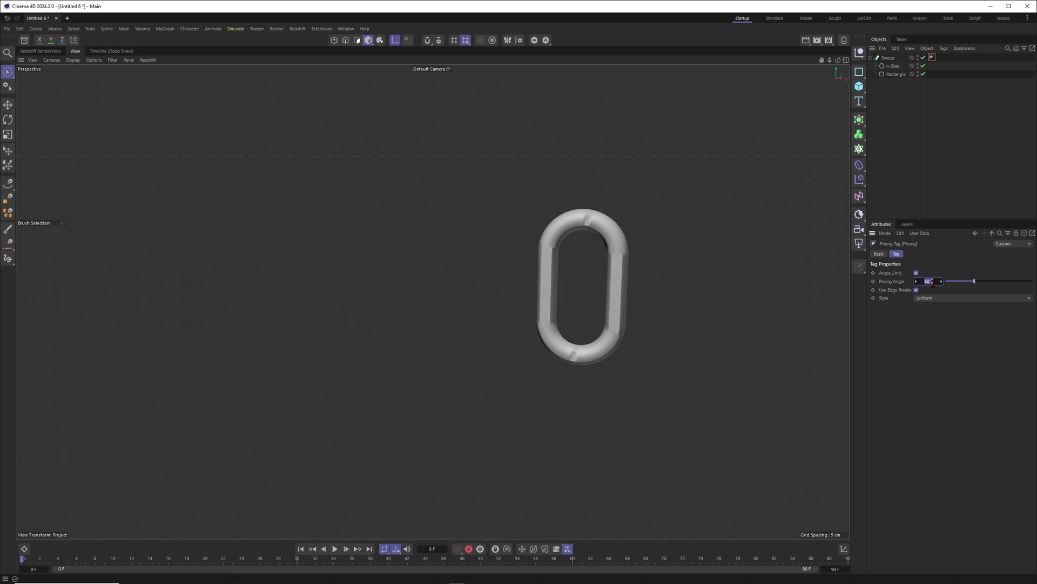
pyautogui.write('30')
pyautogui.press('Return')
pyautogui.moveTo(613, 240)
pyautogui.keyDown('alt'); pyautogui.mouseDown()
pyautogui.moveTo(558, 264)
pyautogui.moveTo(608, 247)
pyautogui.moveTo(602, 283)
pyautogui.moveTo(553, 270)
pyautogui.mouseUp(); pyautogui.keyUp('alt')
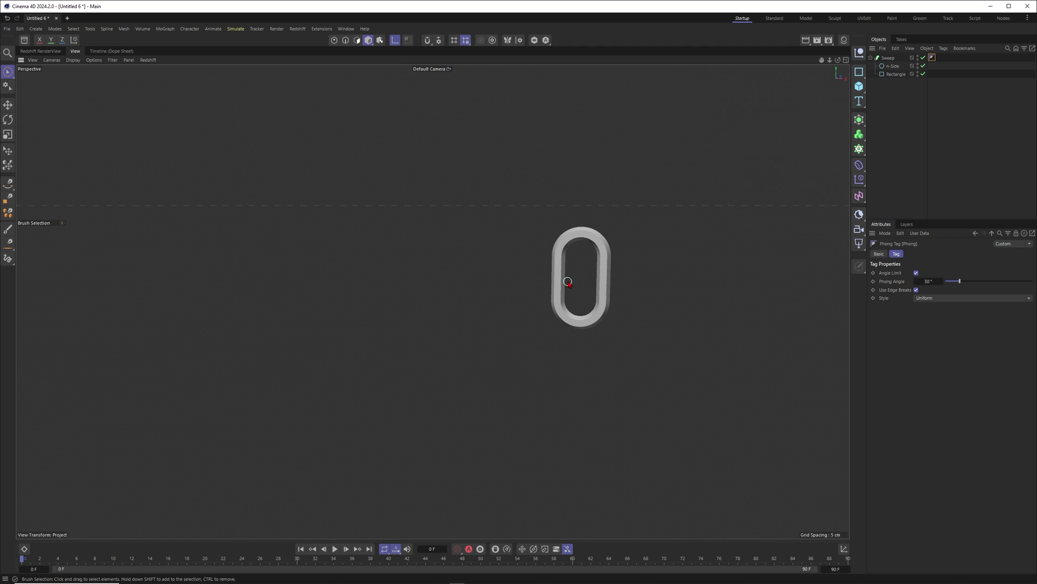
pyautogui.scroll(4, 603, 268)
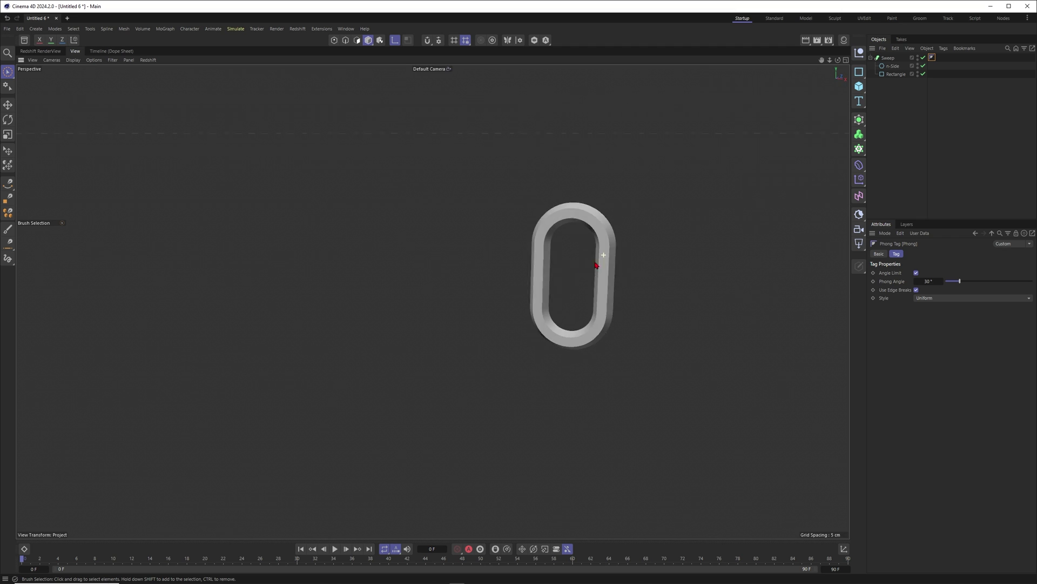
pyautogui.scroll(-2, 581, 221)
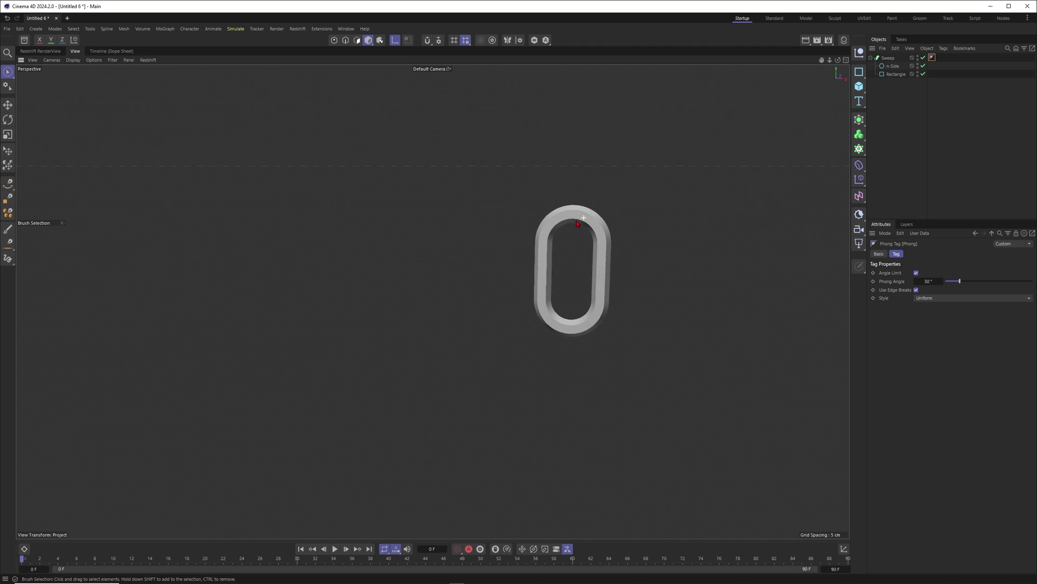
pyautogui.scroll(2, 580, 221)
# Duplicate the Sweep link and move the copy along the X axis so it stands beside the original.
pyautogui.click(924, 118)
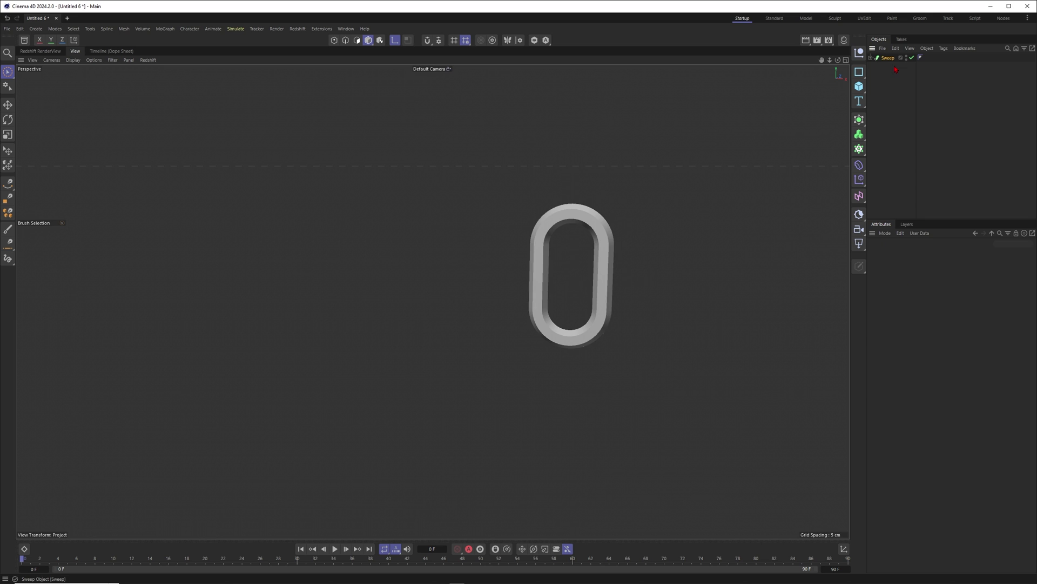
pyautogui.keyDown('ctrl'); pyautogui.moveTo(895, 69); pyautogui.dragTo(892, 70); pyautogui.keyUp('ctrl')
pyautogui.scroll(-1, 600, 253)
pyautogui.keyDown('alt'); pyautogui.moveTo(604, 253); pyautogui.dragTo(521, 248, button='middle'); pyautogui.keyUp('alt')
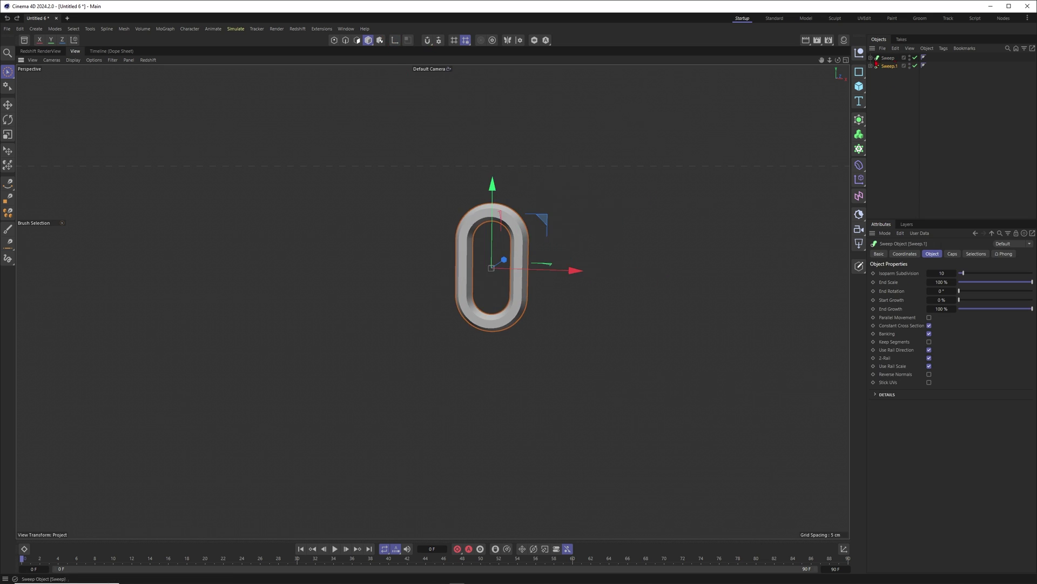
pyautogui.moveTo(502, 254); pyautogui.dragTo(620, 257)
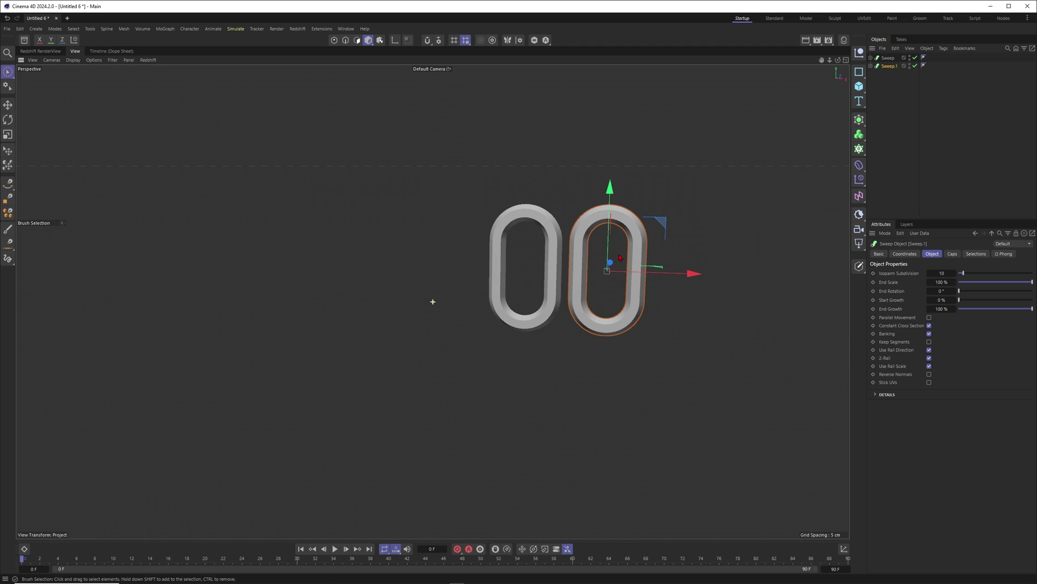
# Set the height of the copied sweep's rectangle to 40 cm and switch back to Brush Selection.
pyautogui.click(870, 65)
pyautogui.click(895, 82)
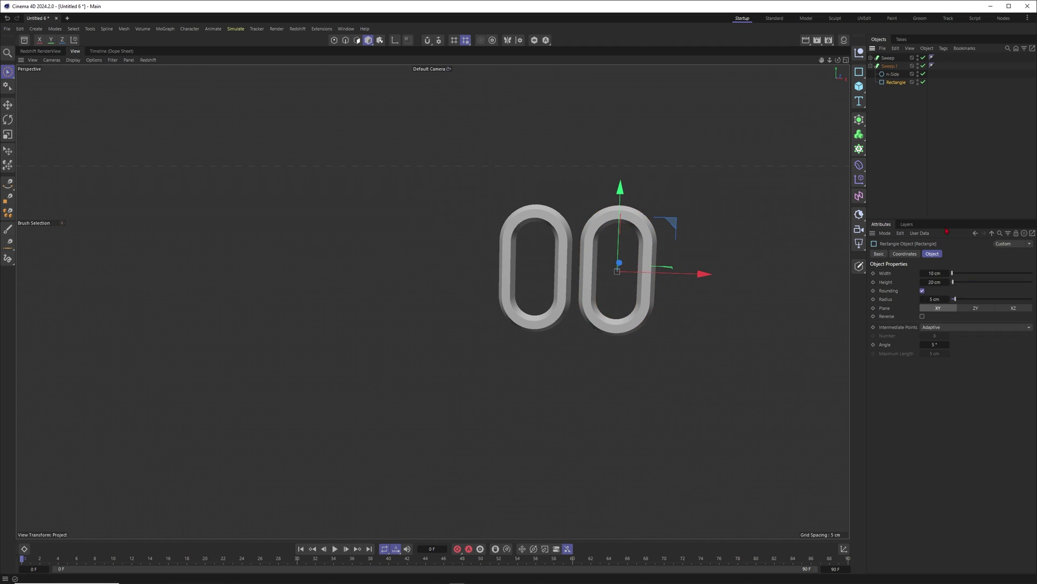
pyautogui.moveTo(933, 282); pyautogui.dragTo(939, 282)
pyautogui.keyDown('alt'); pyautogui.moveTo(598, 291); pyautogui.dragTo(587, 291, button='right'); pyautogui.keyUp('alt')
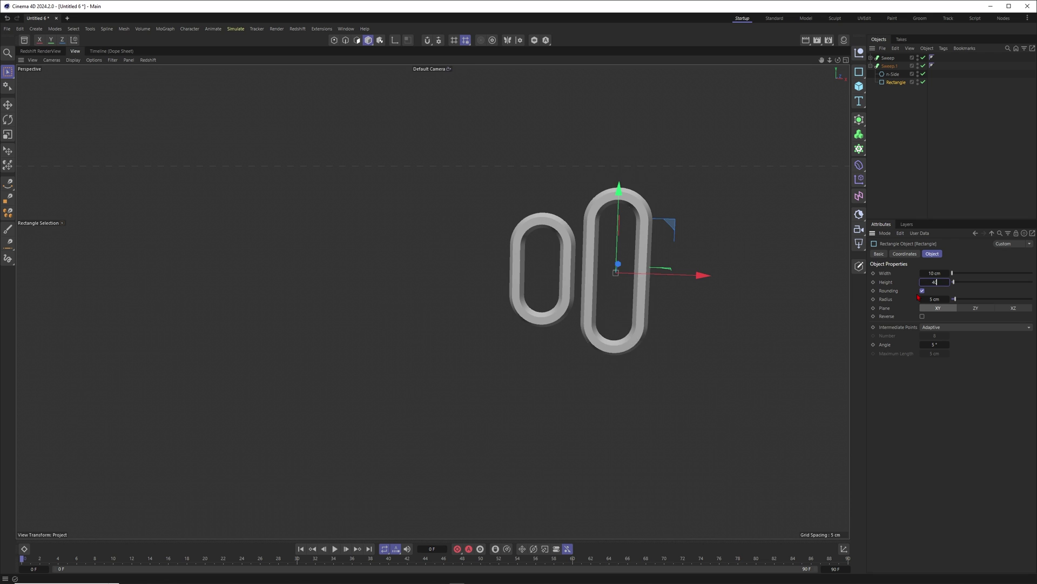
pyautogui.press('Return')
pyautogui.keyDown('alt'); pyautogui.moveTo(618, 290); pyautogui.dragTo(601, 287); pyautogui.keyUp('alt')
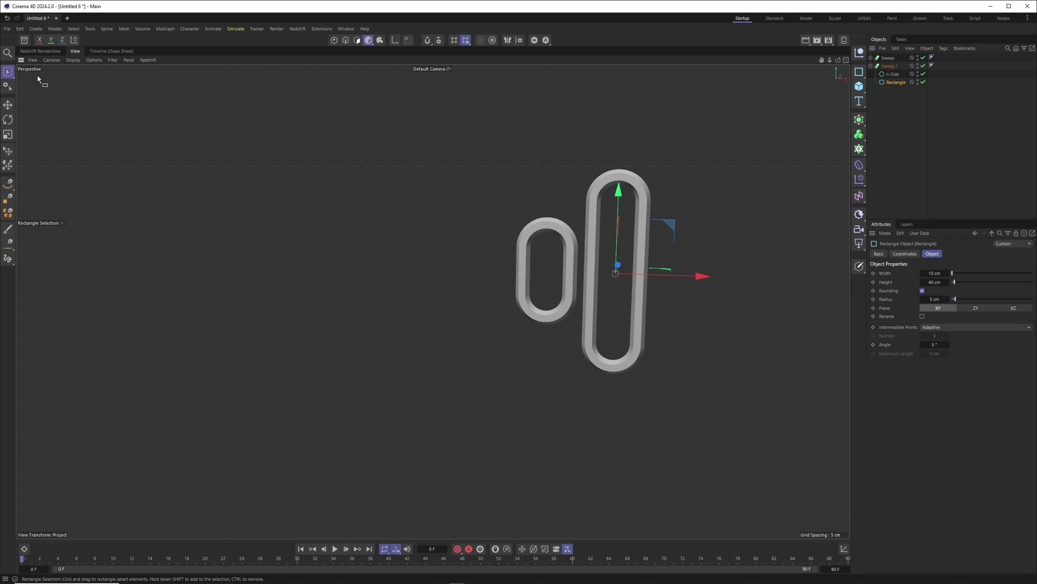
pyautogui.moveTo(8, 71); pyautogui.dragTo(38, 78)
# Make the n-side profile splines of both sweeps editable.
pyautogui.keyDown('alt'); pyautogui.moveTo(583, 246); pyautogui.dragTo(681, 253, button='middle'); pyautogui.keyUp('alt')
pyautogui.keyDown('alt'); pyautogui.moveTo(681, 252); pyautogui.dragTo(685, 252); pyautogui.keyUp('alt')
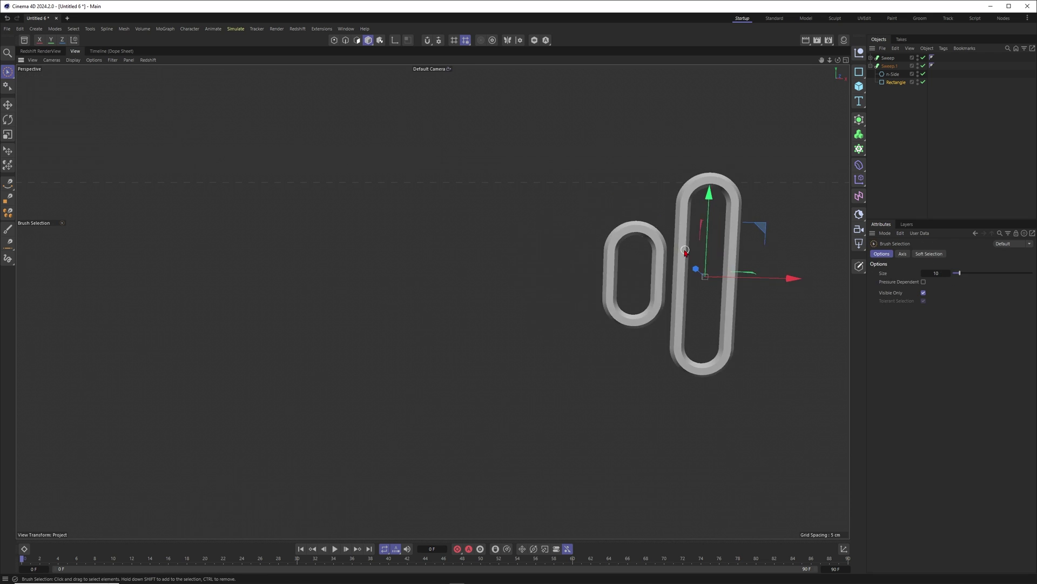
pyautogui.keyDown('alt'); pyautogui.moveTo(685, 252); pyautogui.dragTo(627, 272, button='middle'); pyautogui.keyUp('alt')
pyautogui.keyDown('alt'); pyautogui.moveTo(627, 272); pyautogui.dragTo(597, 254, button='right'); pyautogui.keyUp('alt')
pyautogui.keyDown('alt'); pyautogui.moveTo(608, 279); pyautogui.dragTo(586, 270, button='middle'); pyautogui.keyUp('alt')
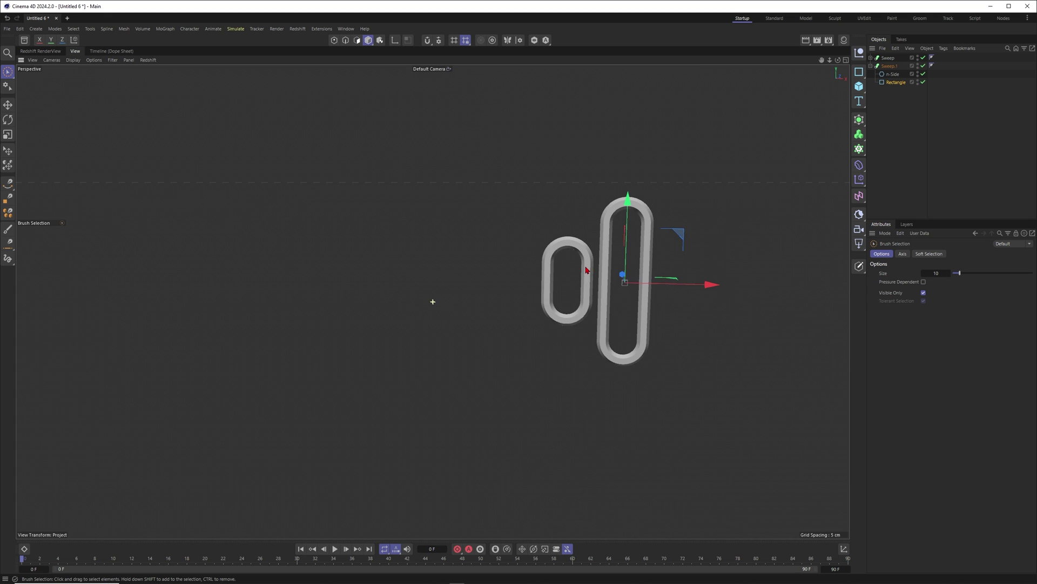
pyautogui.keyDown('alt'); pyautogui.moveTo(586, 269); pyautogui.dragTo(733, 152, button='right'); pyautogui.keyUp('alt')
pyautogui.click(871, 65)
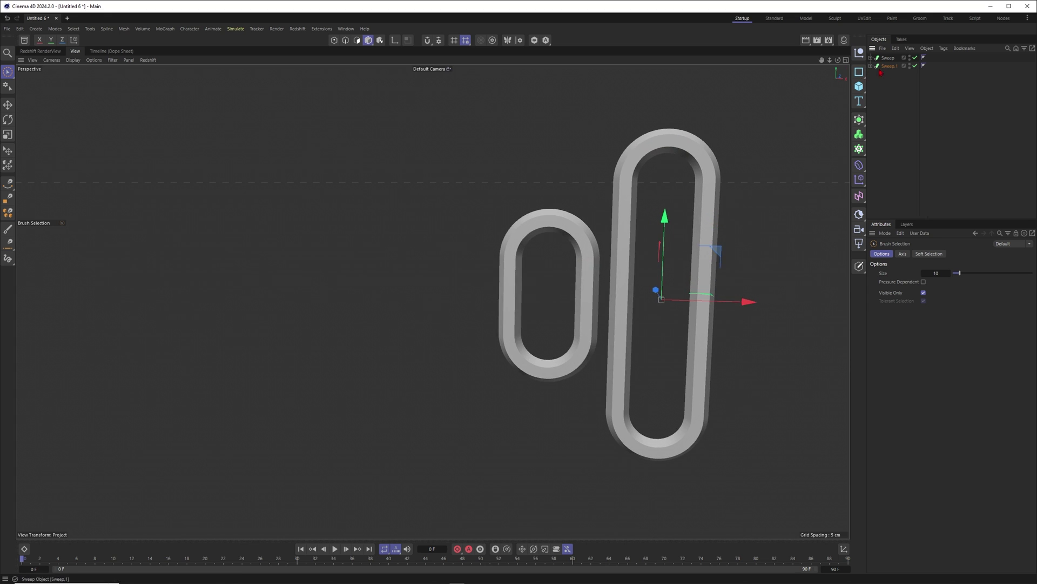
pyautogui.click(870, 65)
pyautogui.click(871, 57)
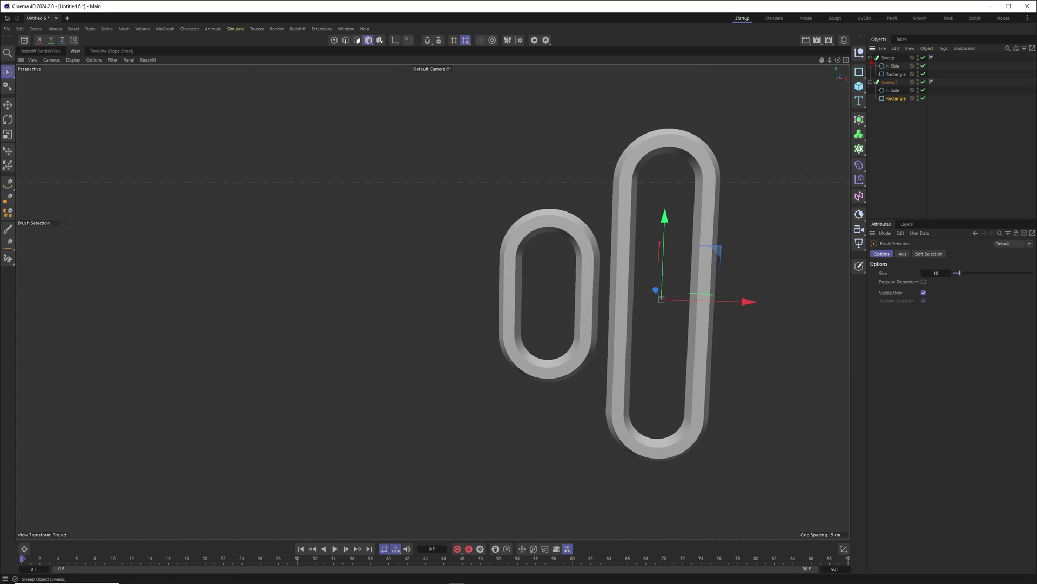
pyautogui.click(893, 66)
pyautogui.keyDown('ctrl'); pyautogui.click(893, 90); pyautogui.keyUp('ctrl')
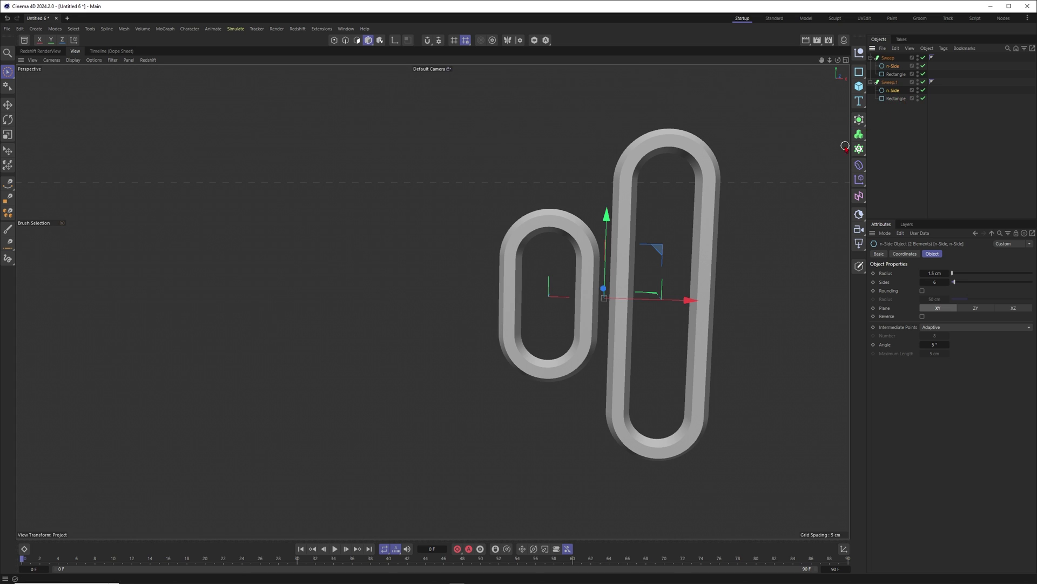
pyautogui.press('c')
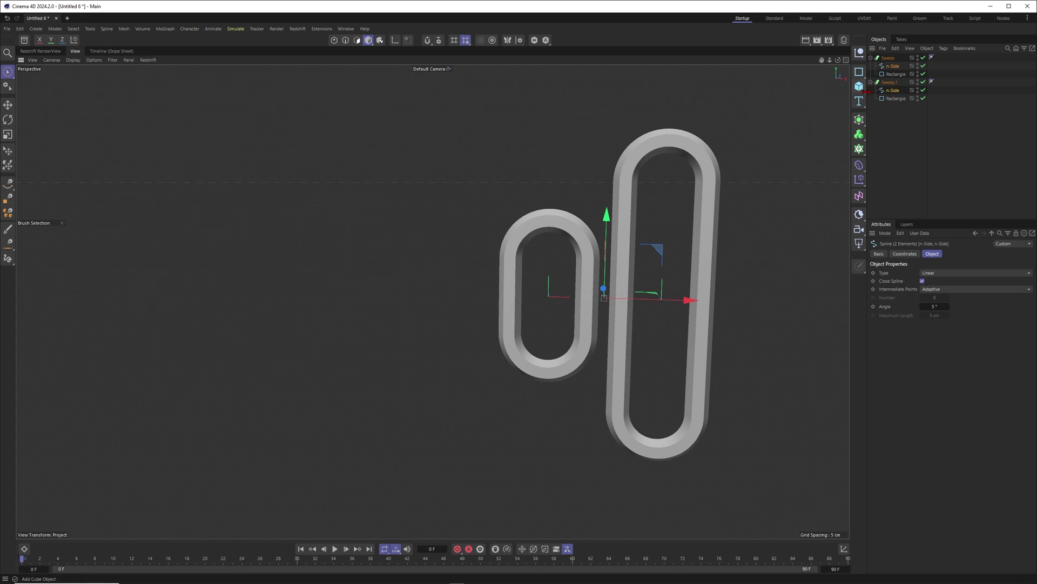
# Chamfer all points of both n-side splines with a radius of about 0.26 cm.
pyautogui.click(334, 41)
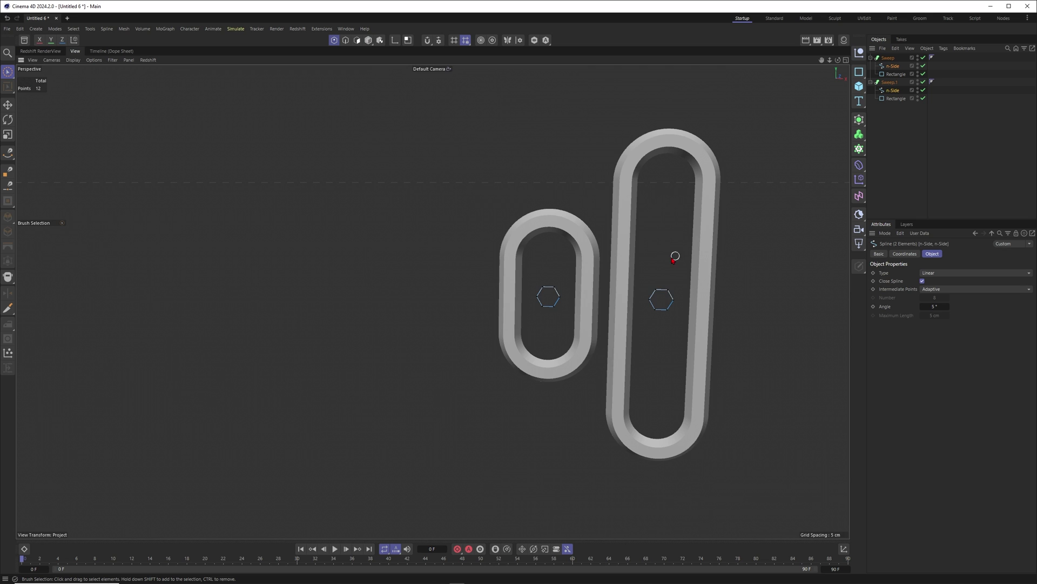
pyautogui.keyDown('alt'); pyautogui.moveTo(644, 263); pyautogui.dragTo(613, 248, button='middle'); pyautogui.keyUp('alt')
pyautogui.scroll(3, 614, 248)
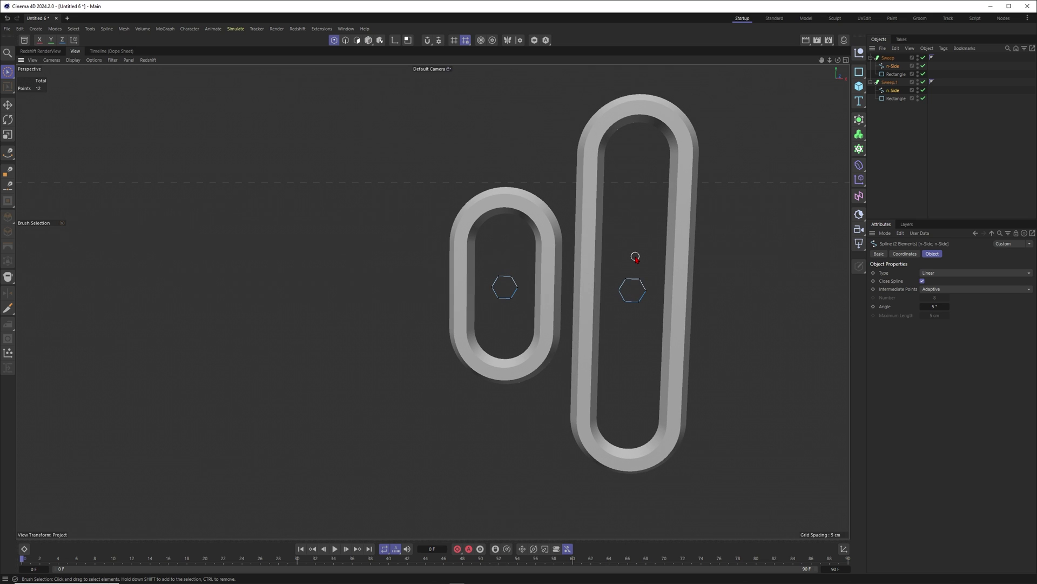
pyautogui.hotkey('ctrl', 'a')
pyautogui.scroll(3, 662, 212)
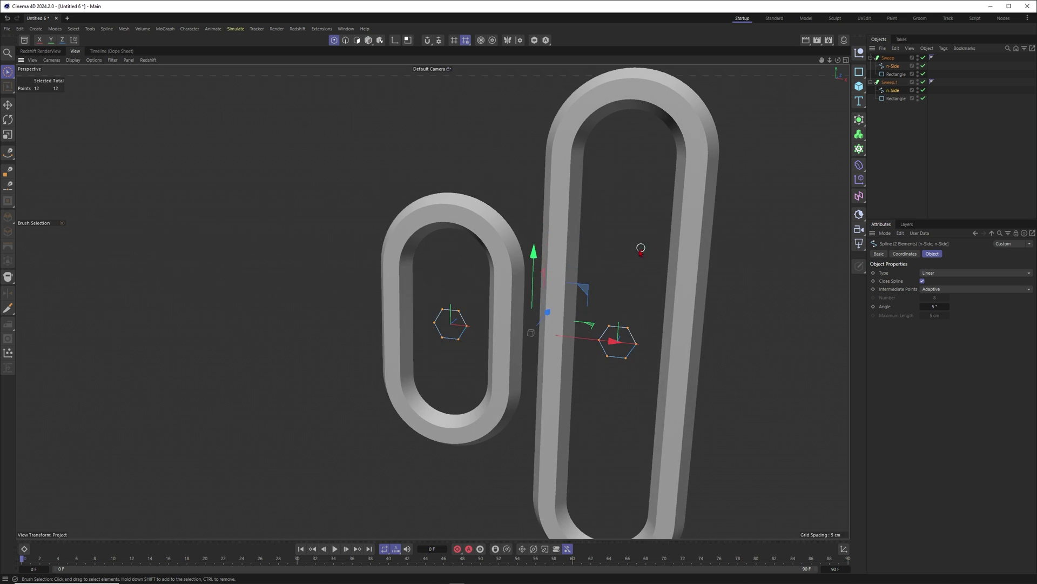
pyautogui.rightClick(632, 252)
pyautogui.click(656, 284)
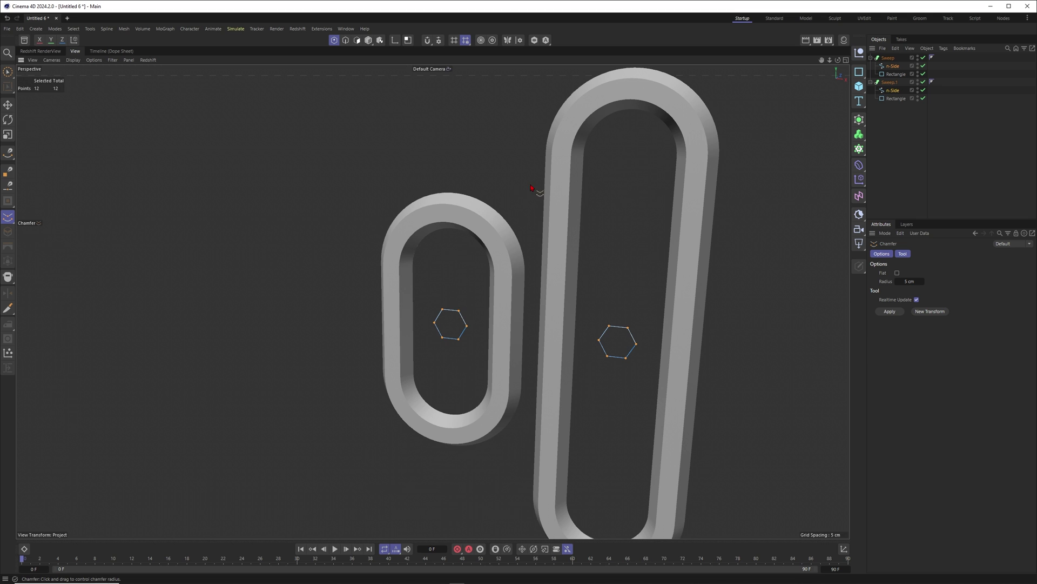
pyautogui.moveTo(599, 215); pyautogui.dragTo(495, 182)
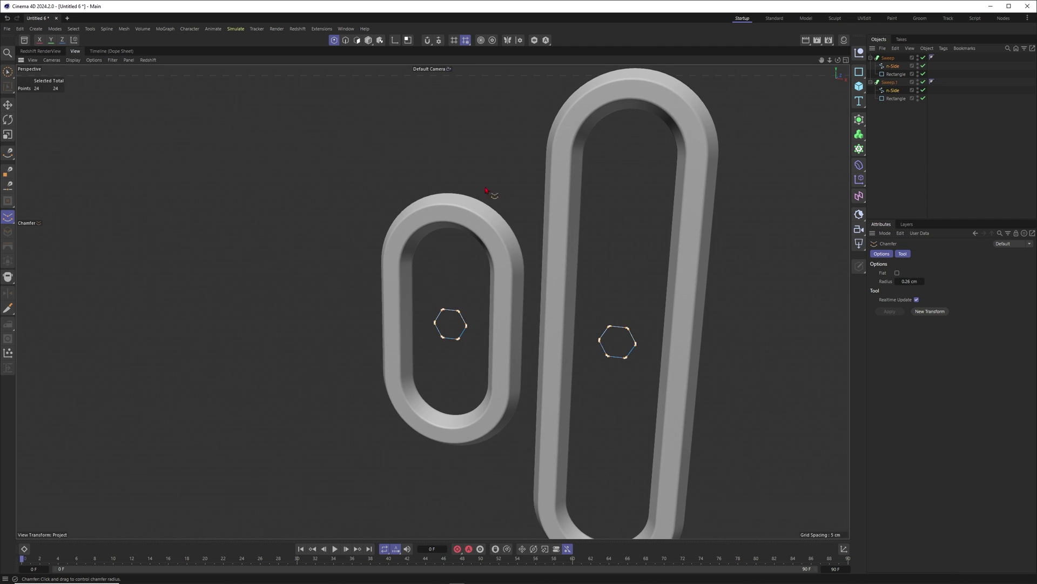
pyautogui.moveTo(7, 72); pyautogui.dragTo(43, 85)
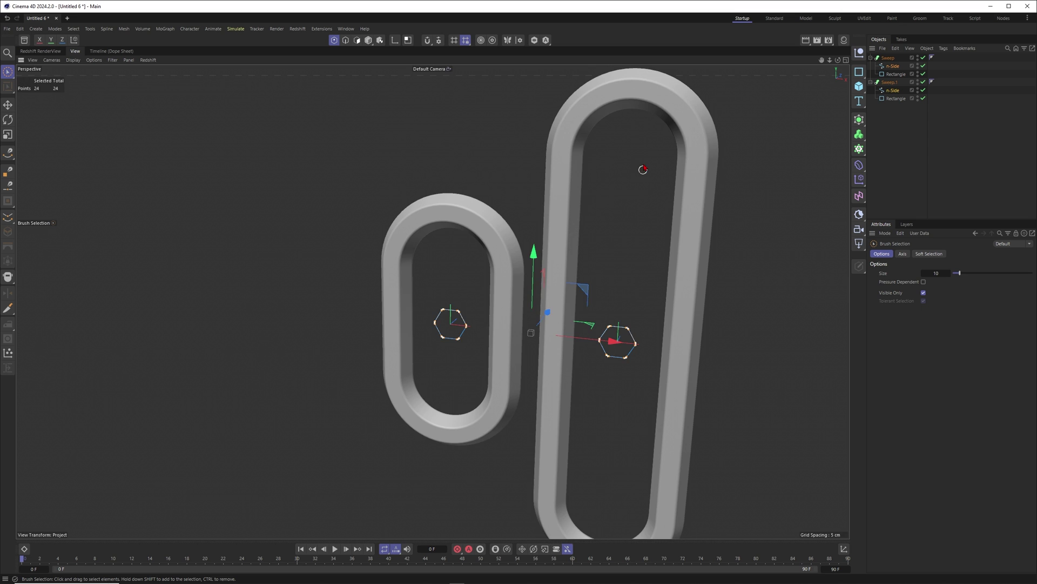
# Convert both sweeps to editable polygon objects and remove their leftover selection tags.
pyautogui.keyDown('alt'); pyautogui.moveTo(682, 136); pyautogui.dragTo(589, 207, button='right'); pyautogui.keyUp('alt')
pyautogui.keyDown('alt'); pyautogui.moveTo(589, 207); pyautogui.dragTo(391, 211); pyautogui.keyUp('alt')
pyautogui.keyDown('alt'); pyautogui.moveTo(390, 211); pyautogui.dragTo(454, 204, button='right'); pyautogui.keyUp('alt')
pyautogui.keyDown('alt'); pyautogui.moveTo(454, 204); pyautogui.dragTo(447, 202); pyautogui.keyUp('alt')
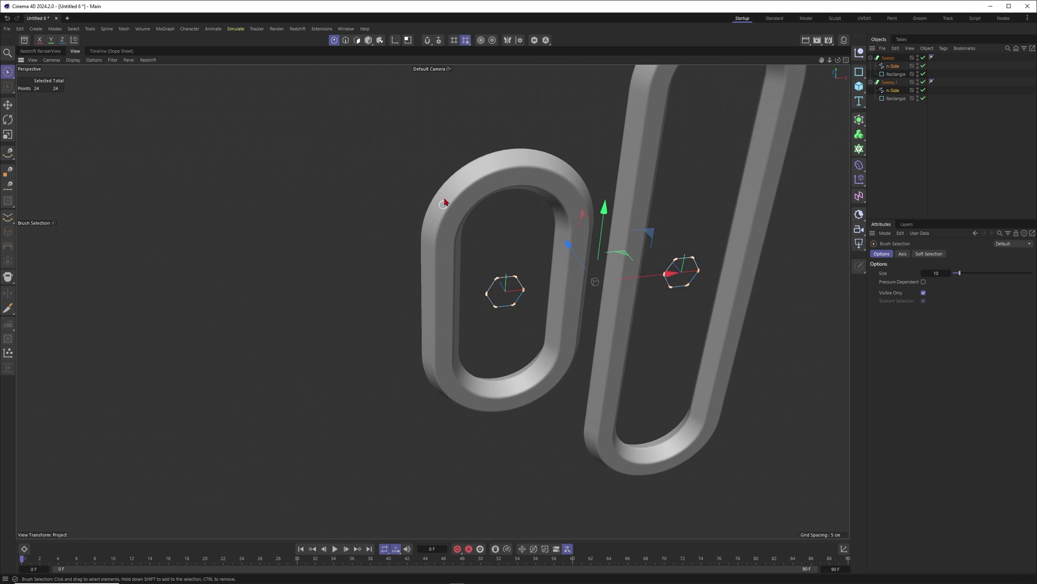
pyautogui.keyDown('alt'); pyautogui.moveTo(544, 172); pyautogui.dragTo(619, 206); pyautogui.keyUp('alt')
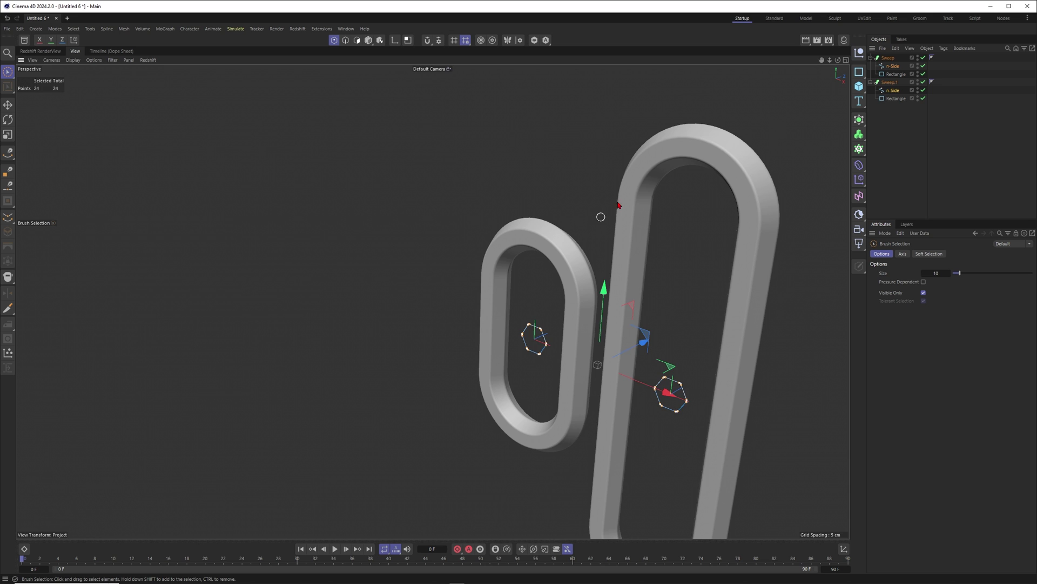
pyautogui.keyDown('alt'); pyautogui.moveTo(520, 222); pyautogui.dragTo(589, 192); pyautogui.keyUp('alt')
pyautogui.click(870, 58)
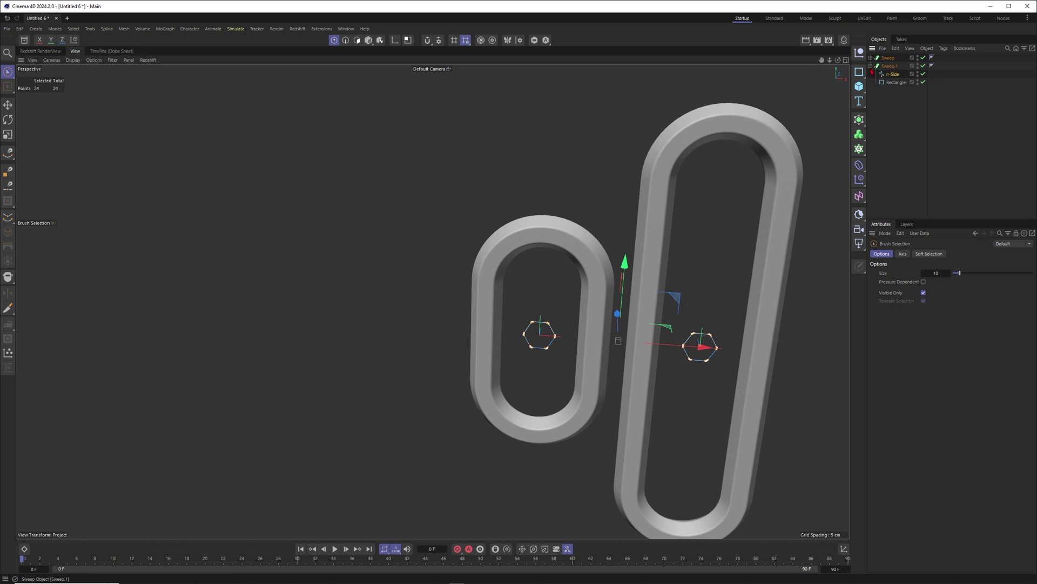
pyautogui.click(870, 66)
pyautogui.press('c')
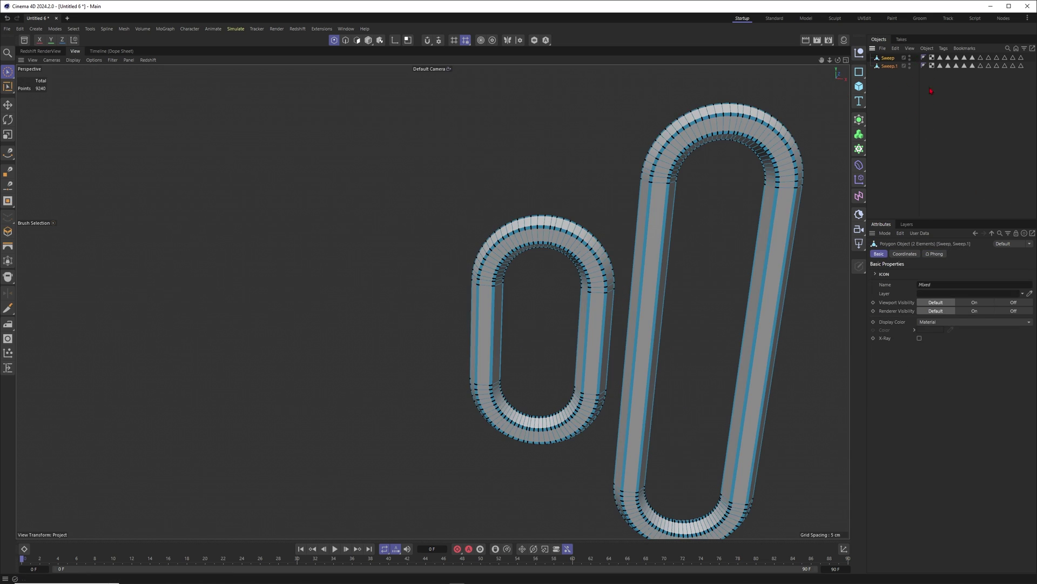
pyautogui.moveTo(937, 96); pyautogui.dragTo(1019, 49)
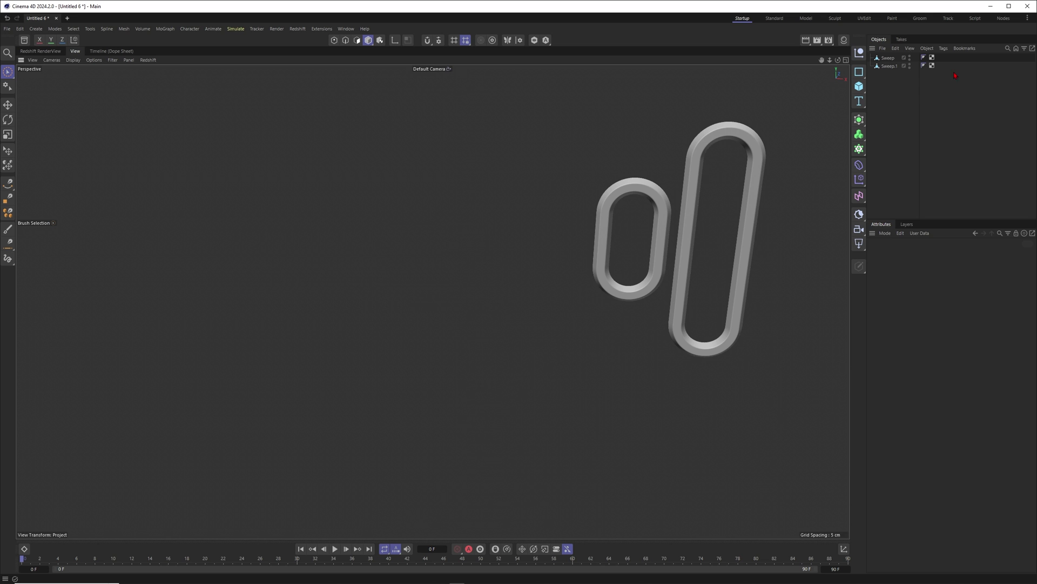
# Add a Cloner object to the scene.
pyautogui.keyDown('alt'); pyautogui.moveTo(660, 194); pyautogui.dragTo(567, 213, button='middle'); pyautogui.keyUp('alt')
pyautogui.keyDown('alt'); pyautogui.moveTo(582, 219); pyautogui.dragTo(557, 229, button='right'); pyautogui.keyUp('alt')
pyautogui.click(556, 211)
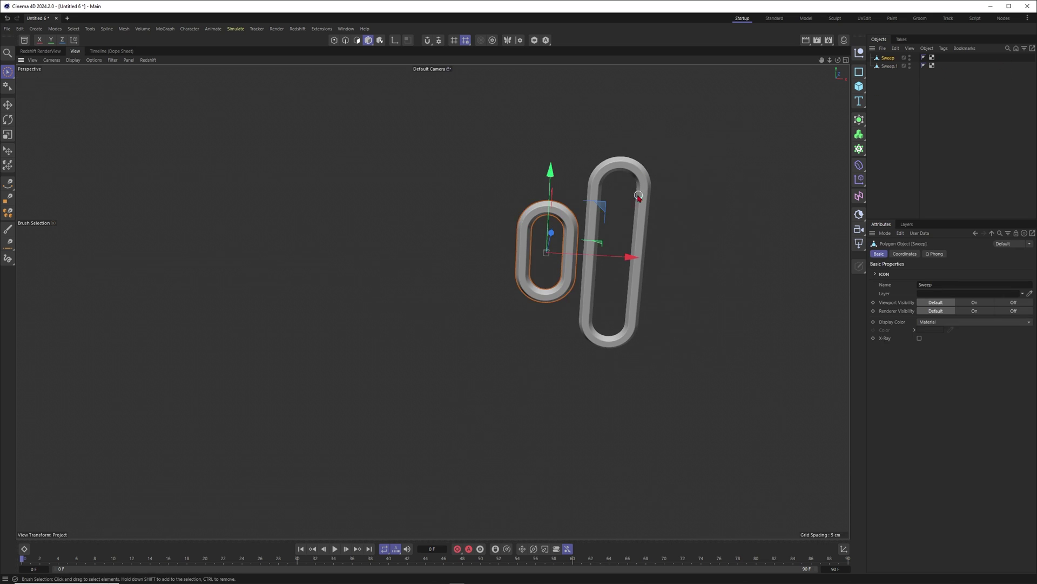
pyautogui.click(629, 172)
pyautogui.scroll(-3, 582, 234)
pyautogui.click(800, 126)
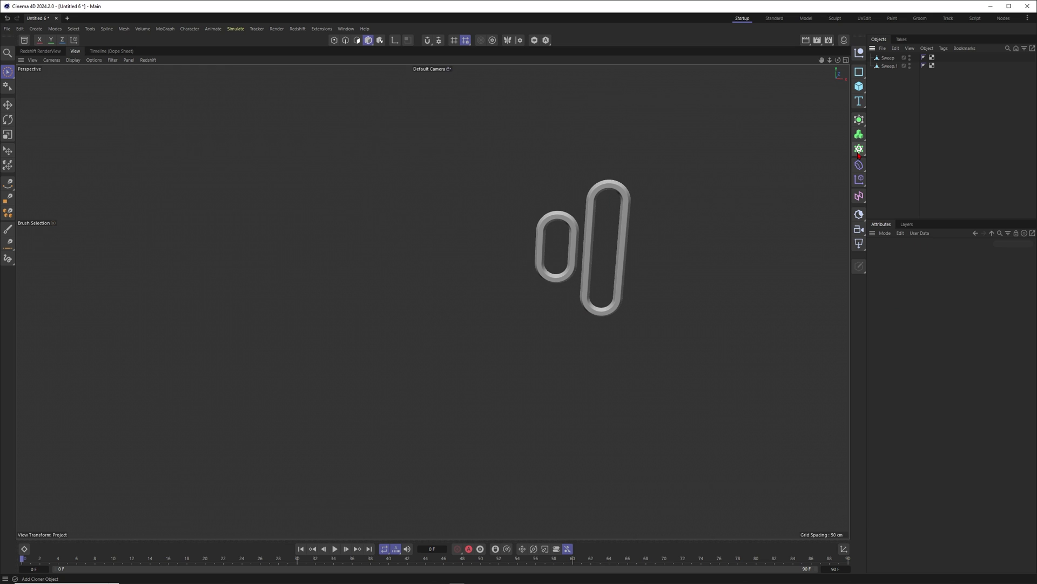
pyautogui.click(859, 151)
pyautogui.click(892, 162)
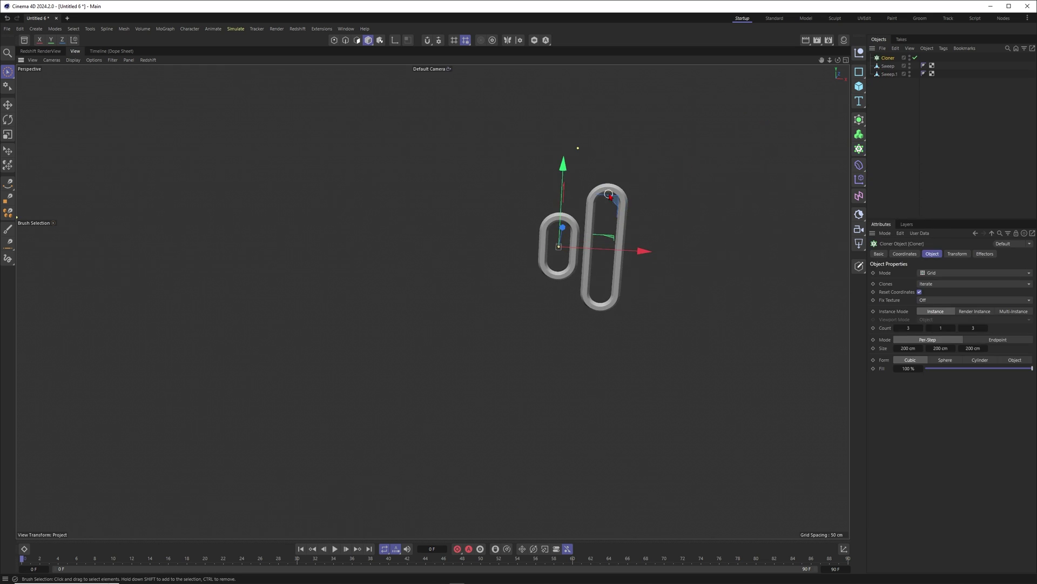
# Duplicate the short link twice and offset each copy upward so the three links overlap in a vertical column.
pyautogui.click(548, 226)
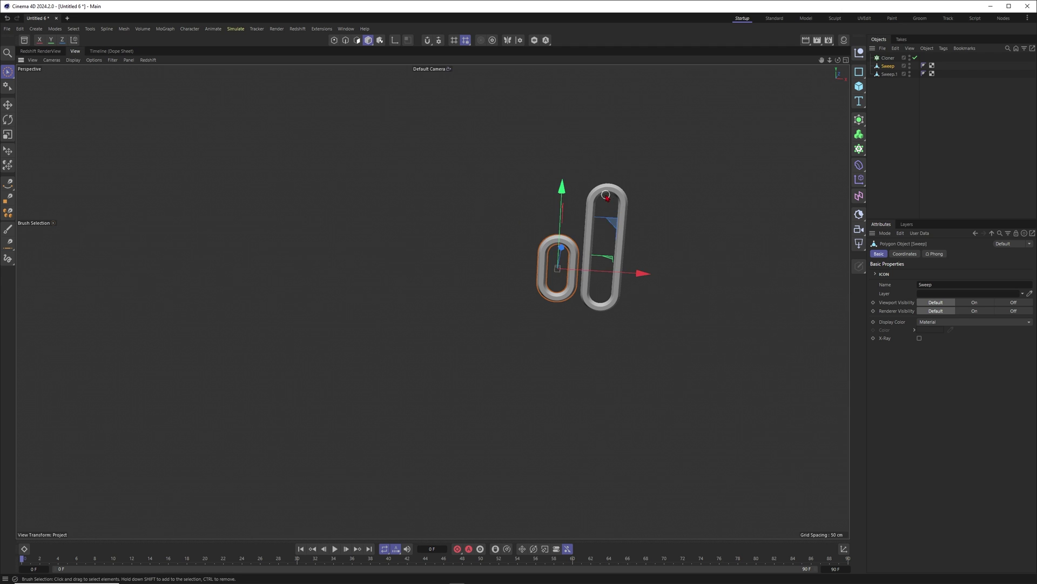
pyautogui.scroll(3, 553, 256)
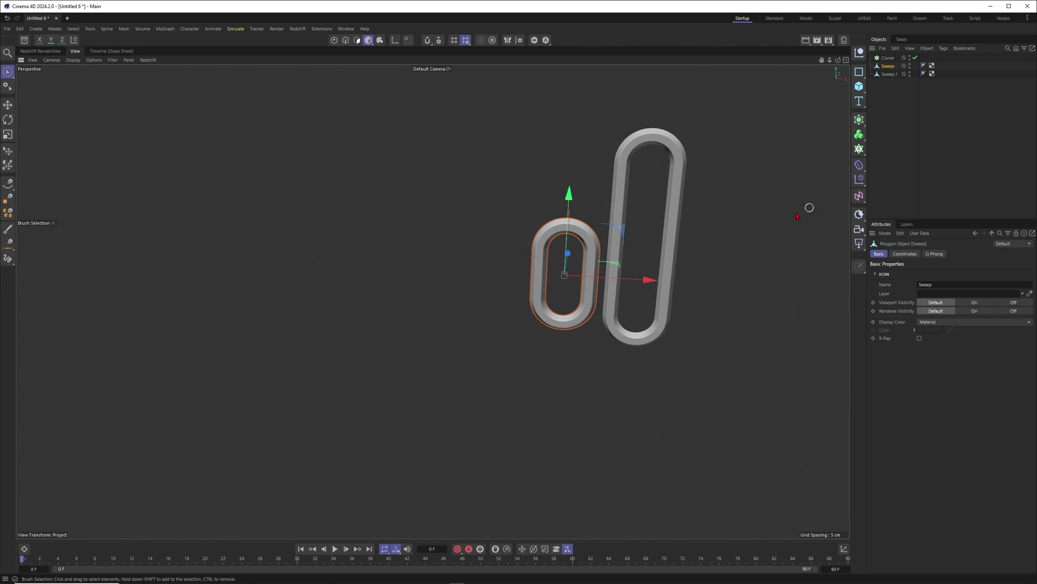
pyautogui.scroll(2, 538, 252)
pyautogui.scroll(-1, 537, 251)
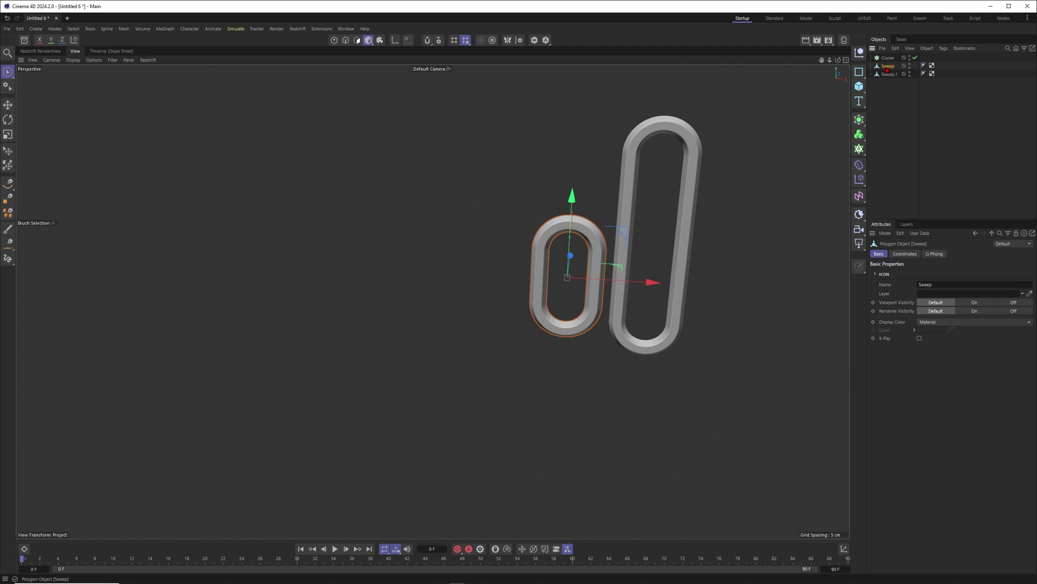
pyautogui.keyDown('ctrl'); pyautogui.moveTo(892, 65); pyautogui.dragTo(893, 74); pyautogui.keyUp('ctrl')
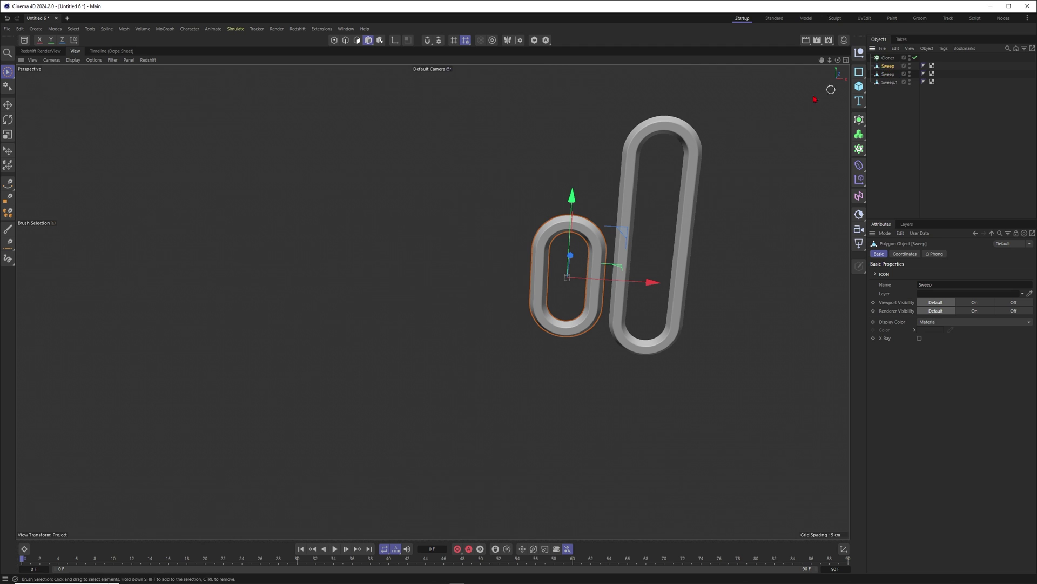
pyautogui.moveTo(577, 203); pyautogui.dragTo(582, 134)
pyautogui.keyDown('ctrl'); pyautogui.moveTo(892, 63); pyautogui.dragTo(891, 63); pyautogui.keyUp('ctrl')
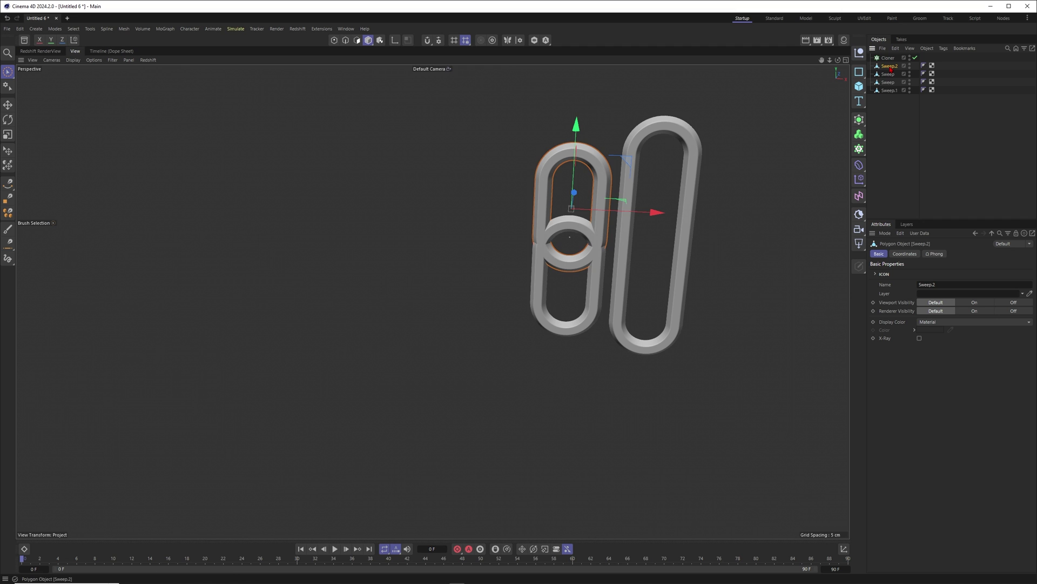
pyautogui.moveTo(575, 128); pyautogui.dragTo(581, 54)
pyautogui.keyDown('alt'); pyautogui.moveTo(562, 172); pyautogui.dragTo(543, 189, button='middle'); pyautogui.keyUp('alt')
# Make all four link objects children of the Cloner and set its mode to Linear.
pyautogui.click(890, 90)
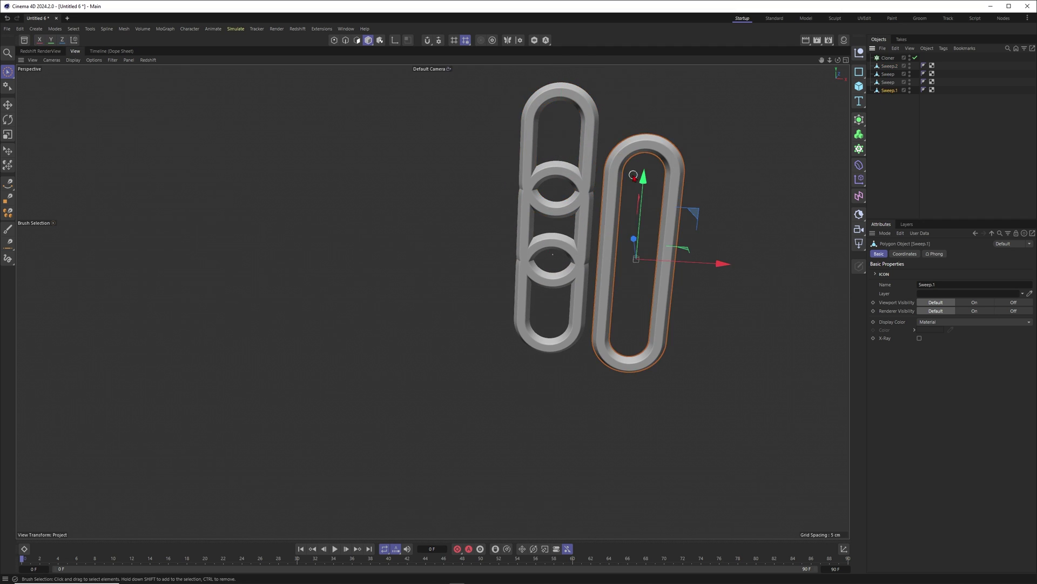
pyautogui.moveTo(893, 124); pyautogui.dragTo(888, 57)
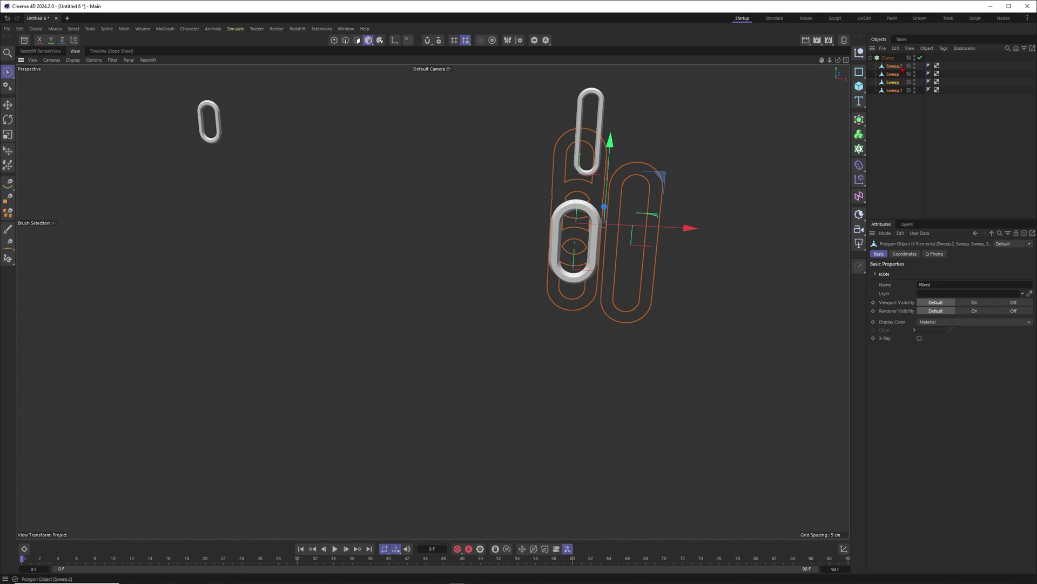
pyautogui.click(888, 58)
pyautogui.click(935, 274)
pyautogui.click(934, 295)
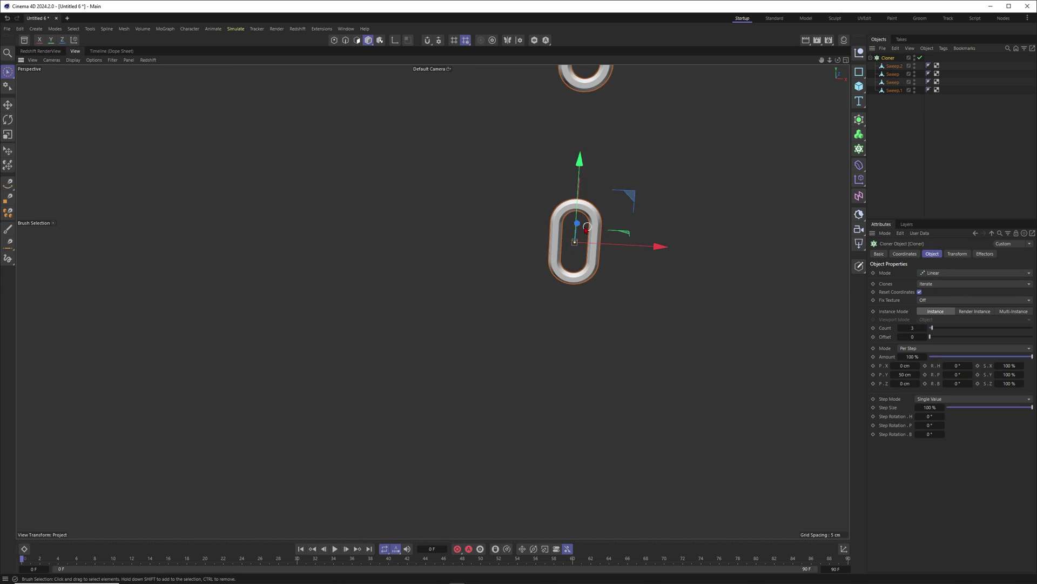
# Set the Cloner's vertical step to 10 cm and its count to 4.
pyautogui.click(903, 377)
pyautogui.write('10')
pyautogui.press('Return')
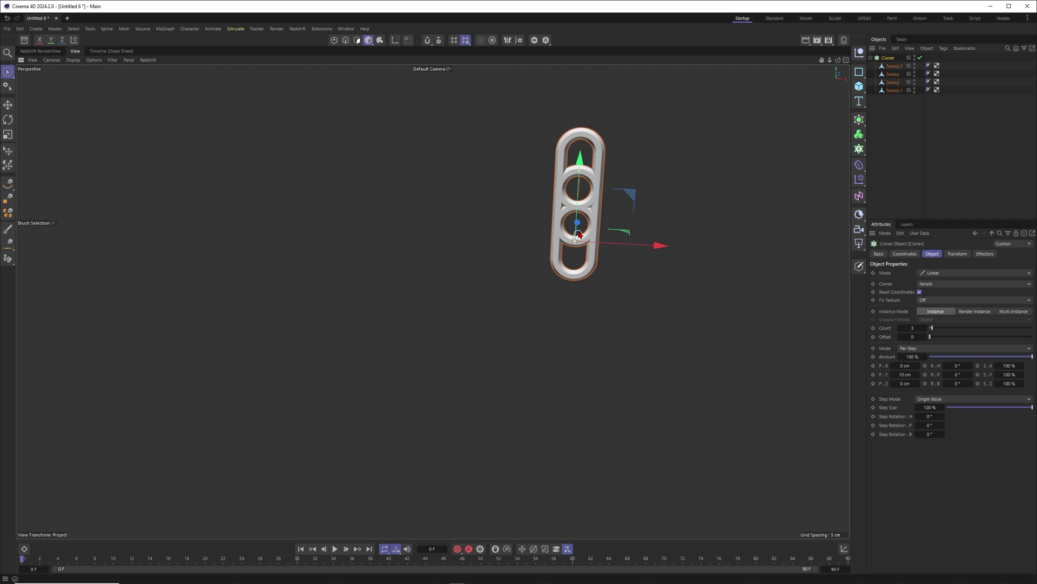
pyautogui.scroll(2, 595, 209)
pyautogui.click(924, 328)
pyautogui.scroll(-3, 577, 202)
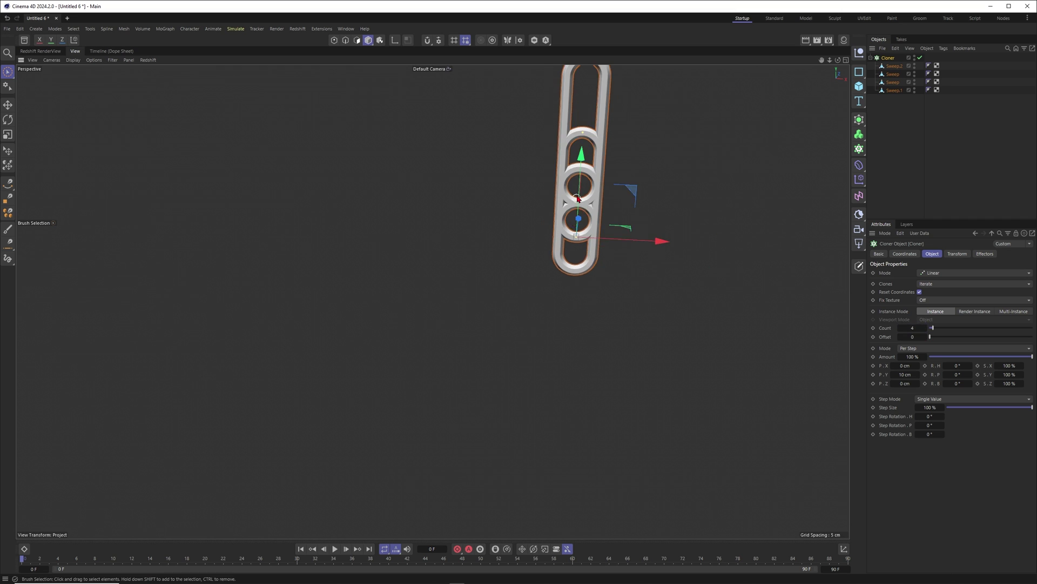
pyautogui.keyDown('alt'); pyautogui.moveTo(576, 201); pyautogui.dragTo(567, 273, button='middle'); pyautogui.keyUp('alt')
pyautogui.keyDown('alt'); pyautogui.moveTo(567, 273); pyautogui.dragTo(561, 237); pyautogui.keyUp('alt')
pyautogui.keyDown('alt'); pyautogui.moveTo(559, 245); pyautogui.dragTo(587, 245, button='right'); pyautogui.keyUp('alt')
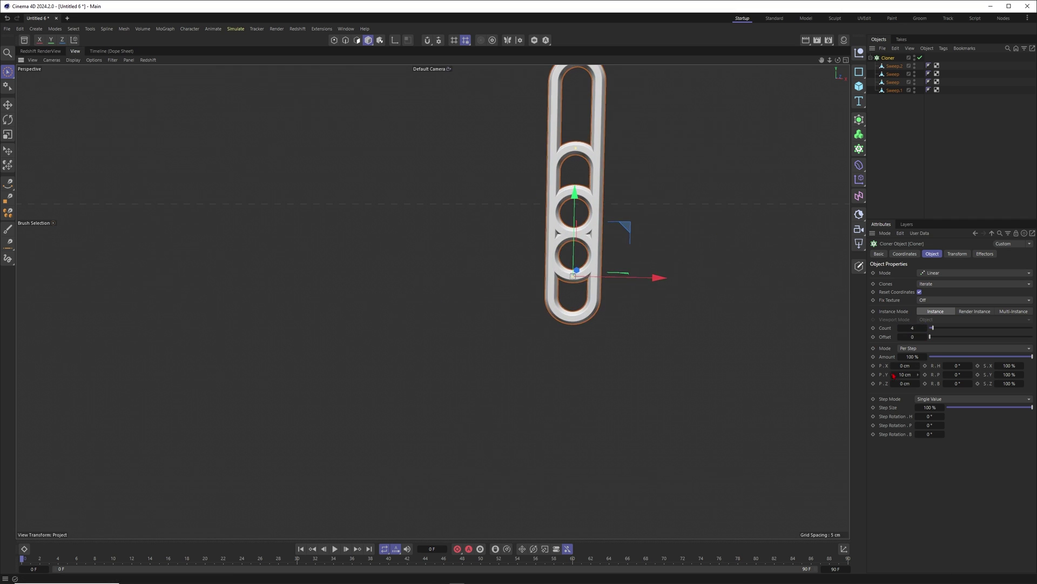
# Set the Cloner's vertical step to 16 cm and its heading rotation per clone to 50° so the links interlock.
pyautogui.moveTo(903, 375); pyautogui.dragTo(902, 379)
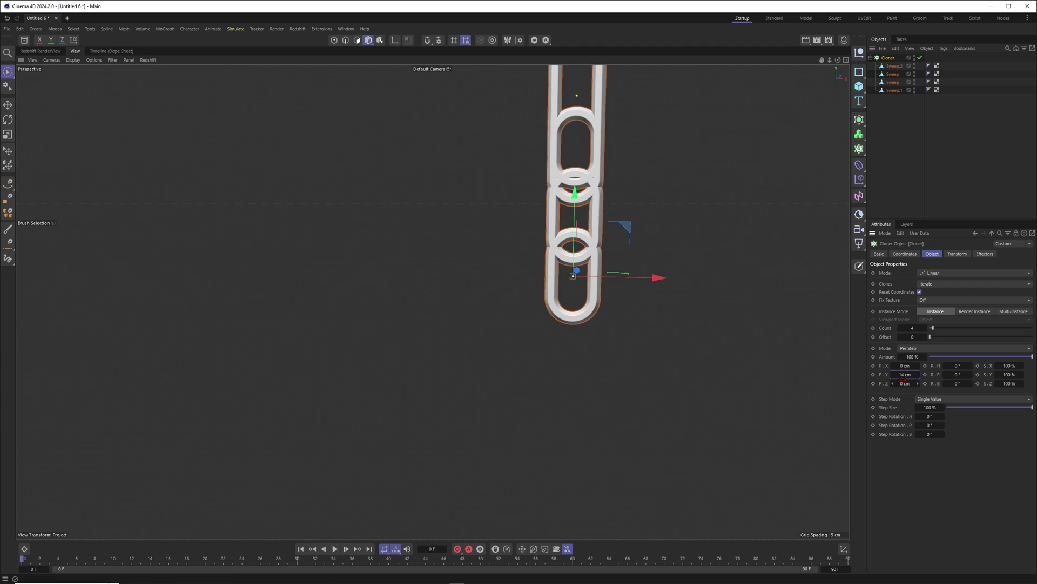
pyautogui.press('Return')
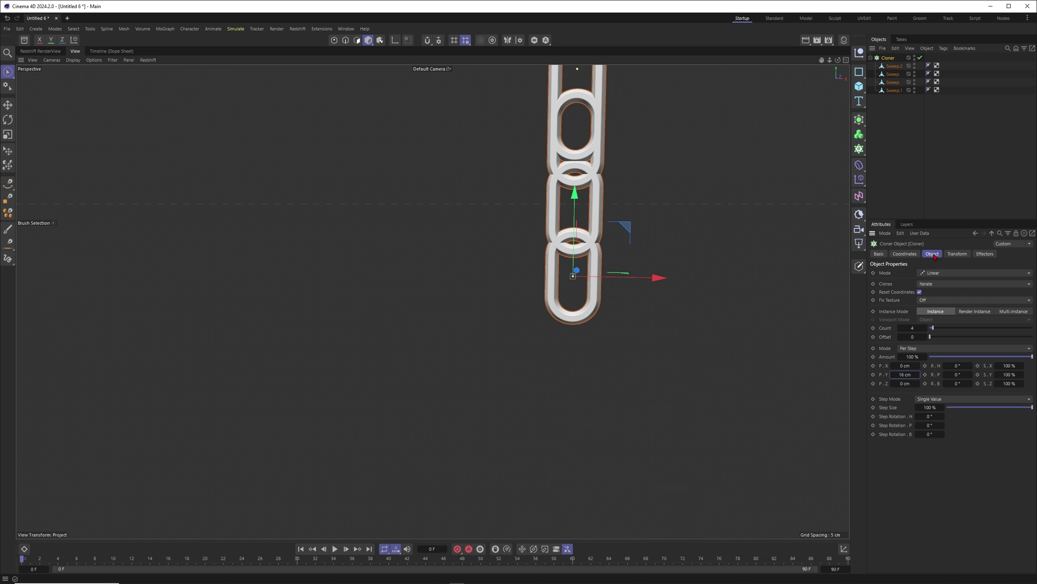
pyautogui.moveTo(955, 365); pyautogui.dragTo(978, 366)
pyautogui.keyDown('alt'); pyautogui.moveTo(591, 254); pyautogui.dragTo(565, 263); pyautogui.keyUp('alt')
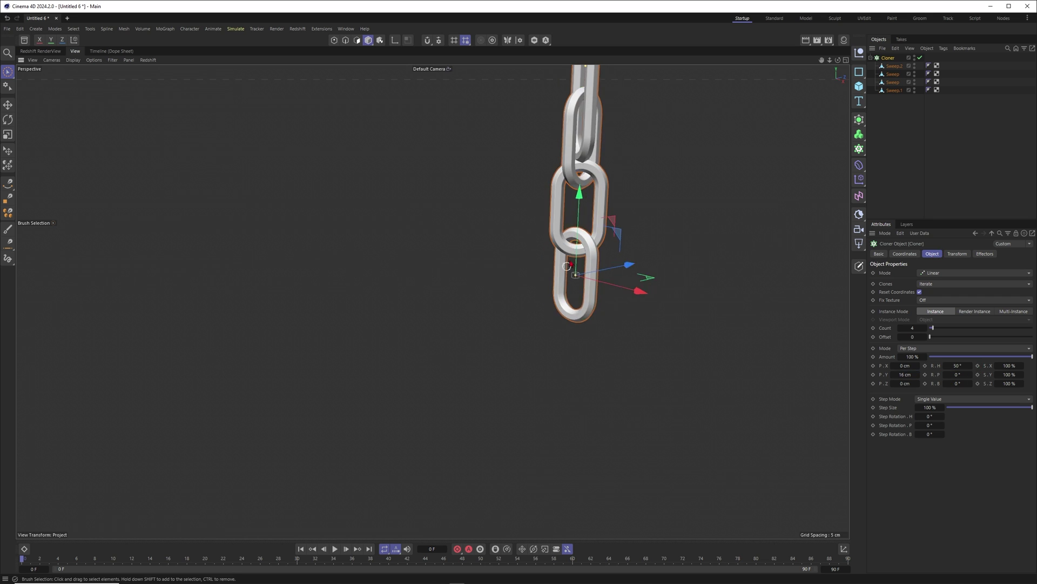
pyautogui.keyDown('alt'); pyautogui.moveTo(576, 193); pyautogui.dragTo(569, 228, button='middle'); pyautogui.keyUp('alt')
pyautogui.keyDown('alt'); pyautogui.moveTo(560, 205); pyautogui.dragTo(576, 179); pyautogui.keyUp('alt')
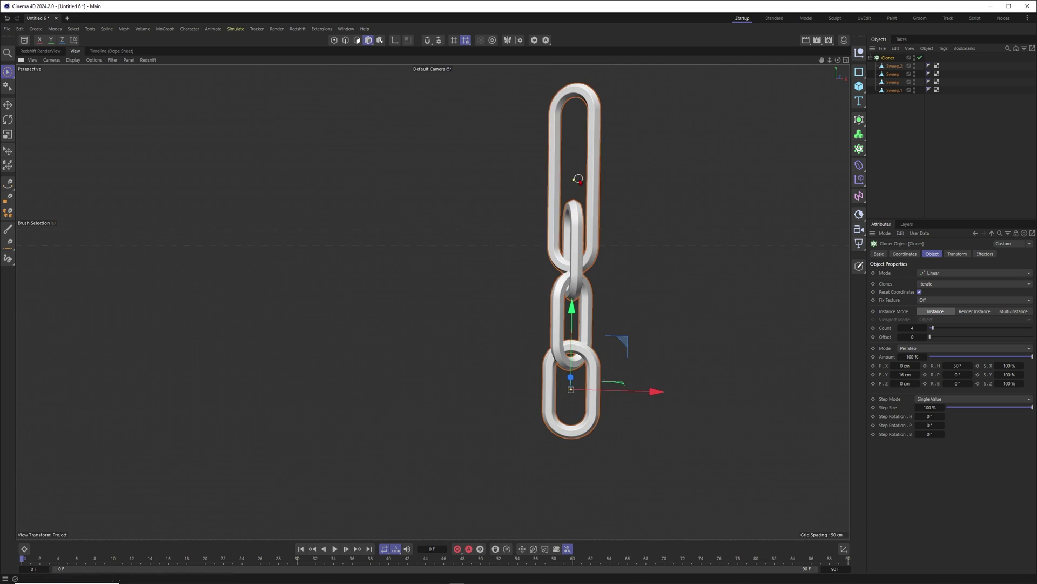
# Move the long link's axis down with axis modification so the link hooks into the short link below it.
pyautogui.click(562, 124)
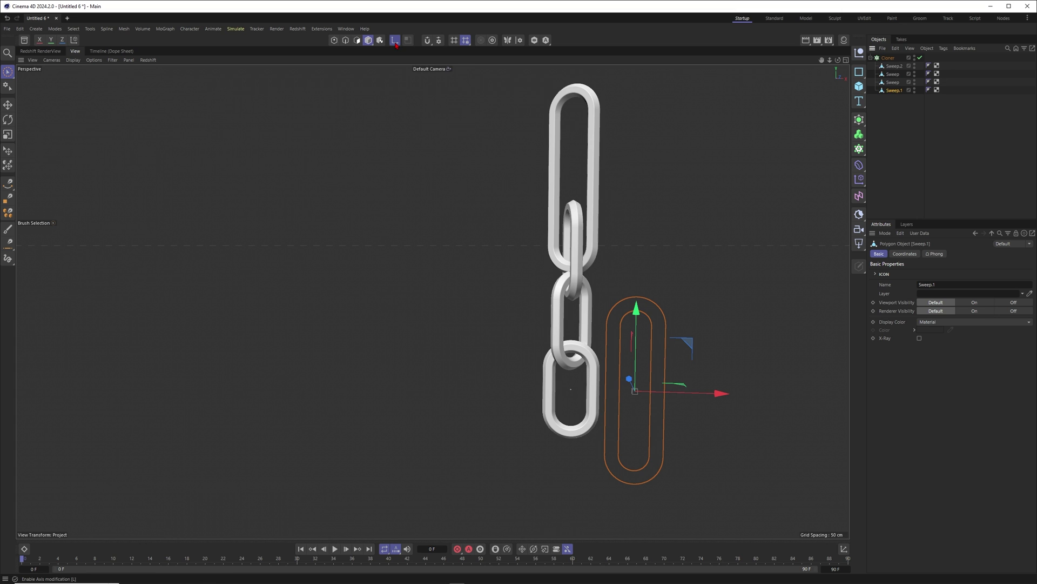
pyautogui.moveTo(636, 309); pyautogui.dragTo(636, 355)
pyautogui.click(531, 224)
pyautogui.keyDown('alt'); pyautogui.moveTo(574, 224); pyautogui.dragTo(604, 202); pyautogui.keyUp('alt')
pyautogui.scroll(-2, 555, 263)
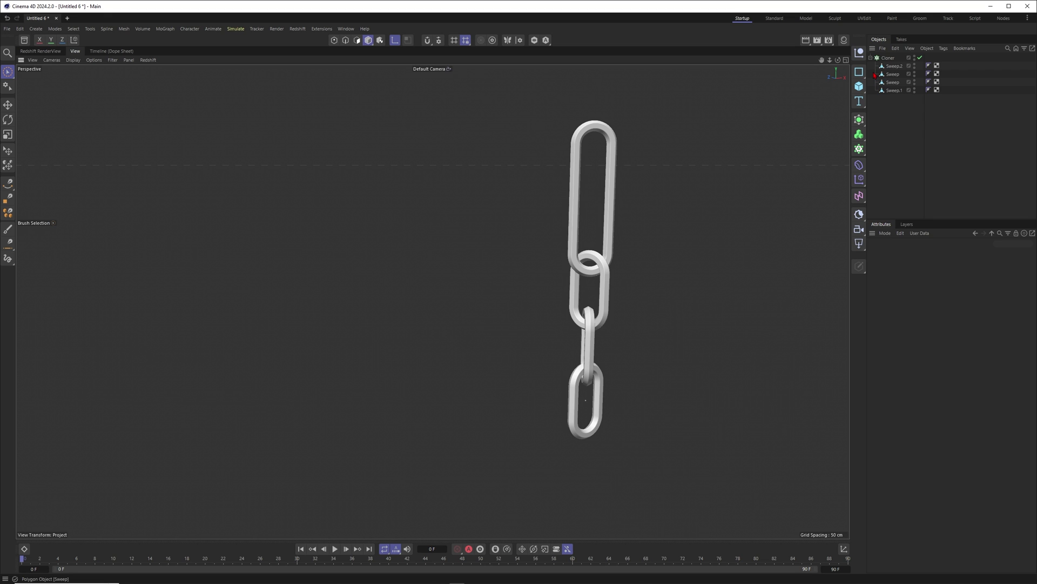
# Add a second Cloner, nest the link Cloner inside it and set the new Cloner's mode to Linear.
pyautogui.click(870, 57)
pyautogui.click(887, 57)
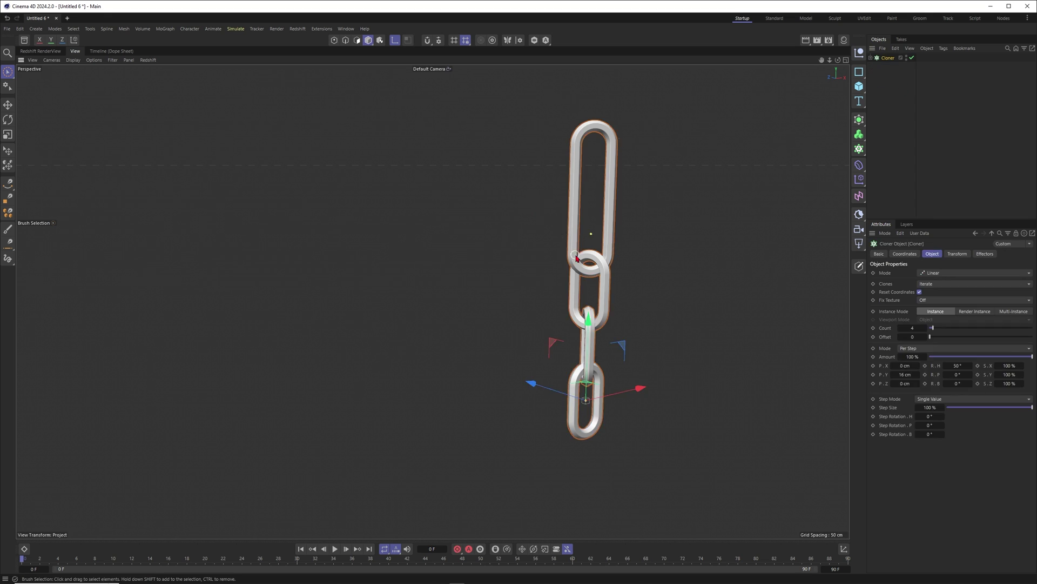
pyautogui.scroll(-2, 537, 274)
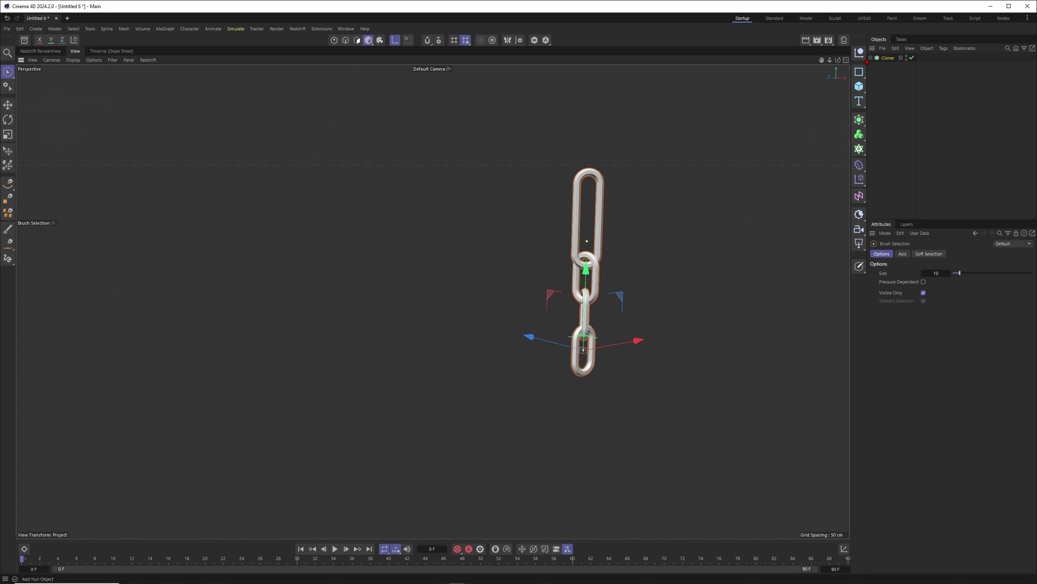
pyautogui.click(859, 150)
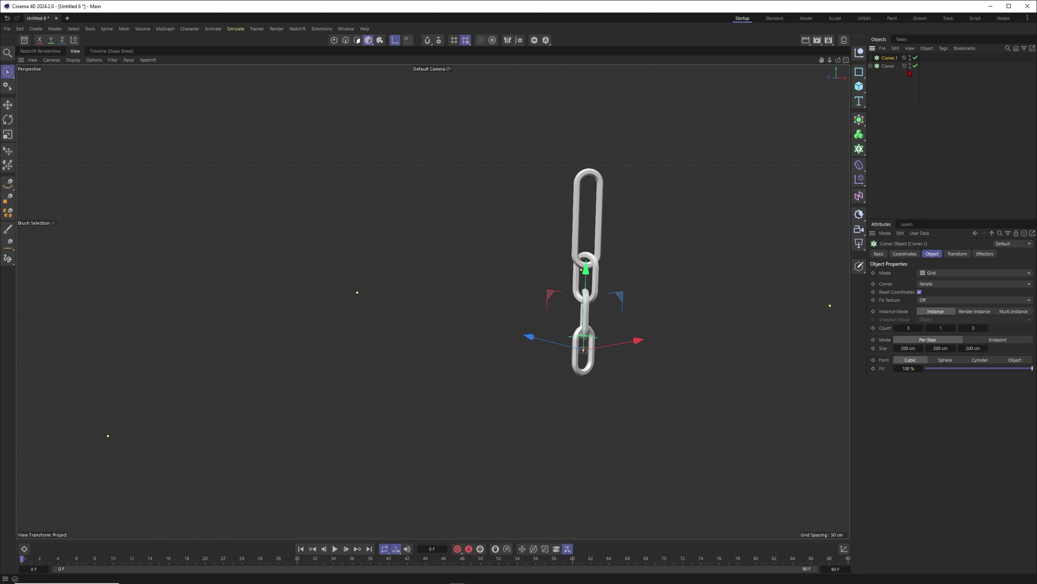
pyautogui.moveTo(888, 66); pyautogui.dragTo(889, 58)
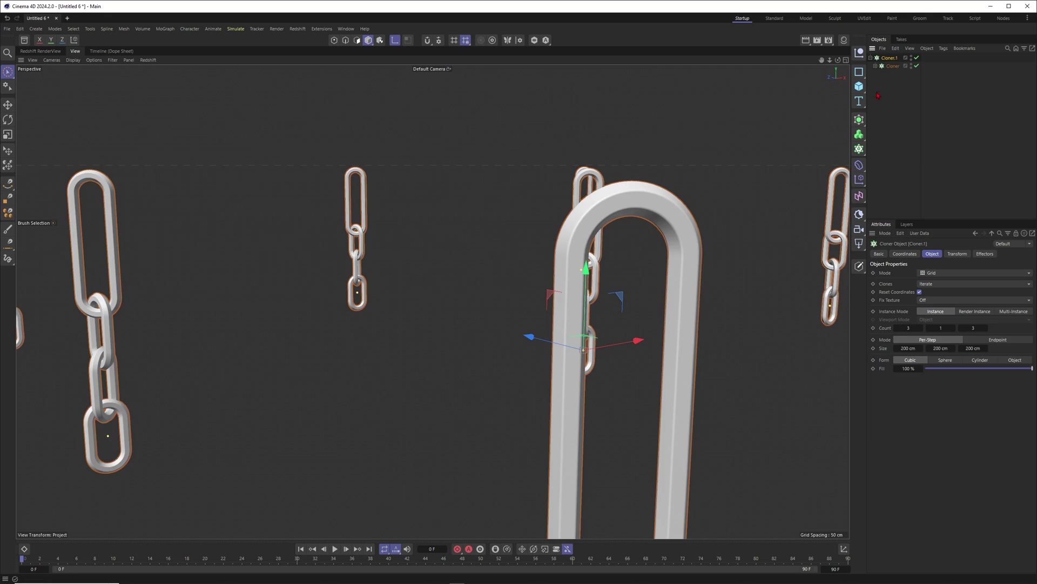
pyautogui.click(934, 273)
pyautogui.click(935, 290)
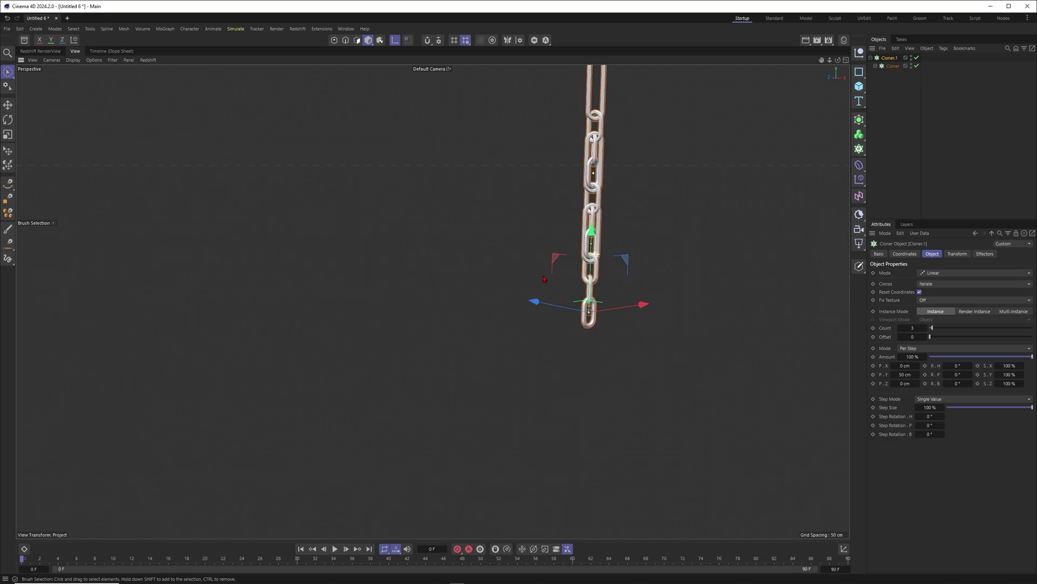
# Set the outer Cloner's vertical step to 84 cm and its count to 10 to form one long continuous chain.
pyautogui.moveTo(907, 374); pyautogui.dragTo(915, 374)
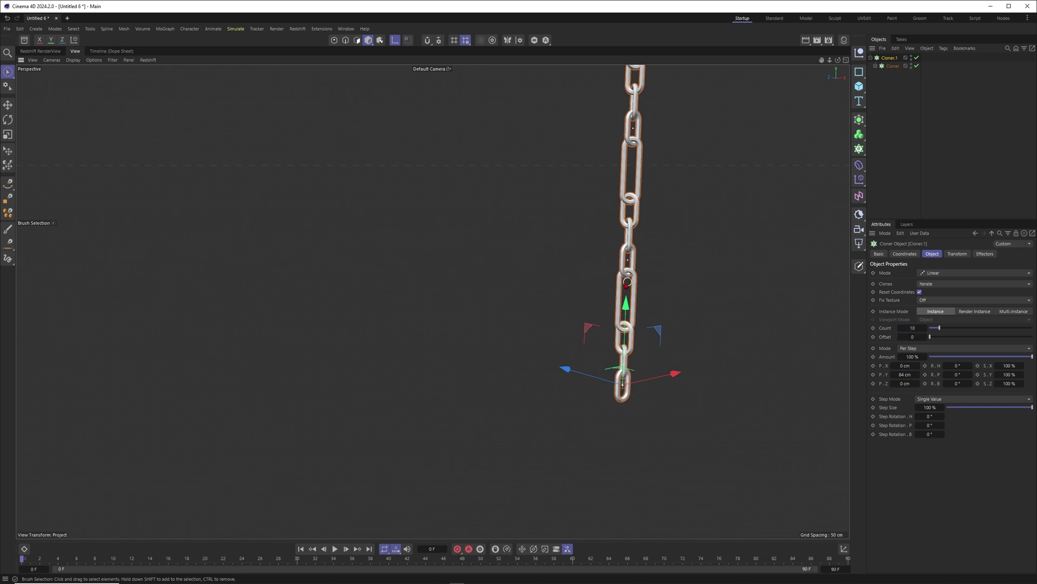
pyautogui.scroll(6, 695, 257)
pyautogui.keyDown('alt'); pyautogui.moveTo(658, 229); pyautogui.dragTo(648, 141, button='middle'); pyautogui.keyUp('alt')
pyautogui.keyDown('alt'); pyautogui.moveTo(657, 302); pyautogui.dragTo(670, 179, button='middle'); pyautogui.keyUp('alt')
pyautogui.keyDown('alt'); pyautogui.moveTo(662, 378); pyautogui.dragTo(669, 282, button='middle'); pyautogui.keyUp('alt')
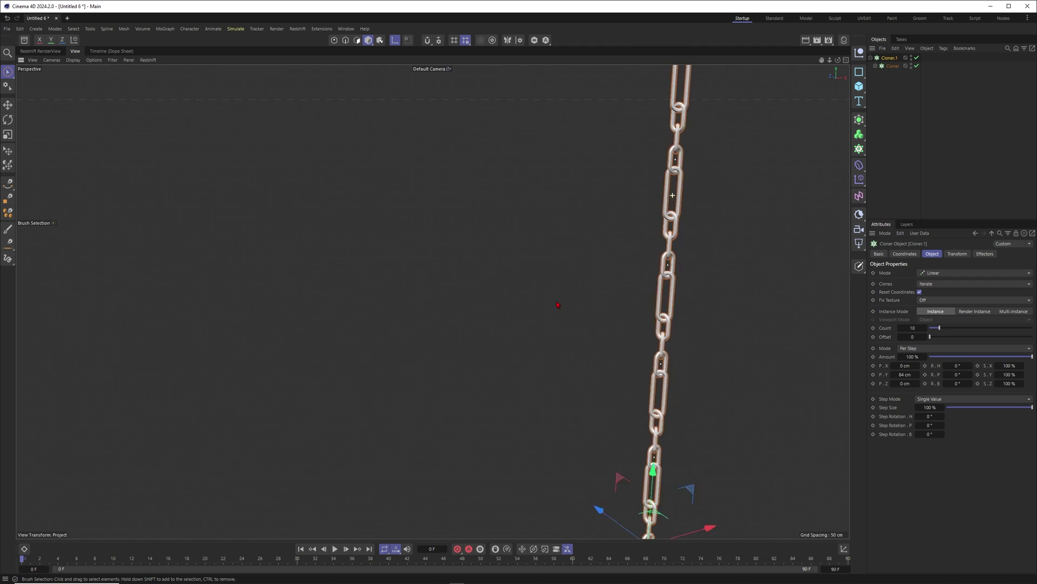
pyautogui.scroll(-10, 558, 304)
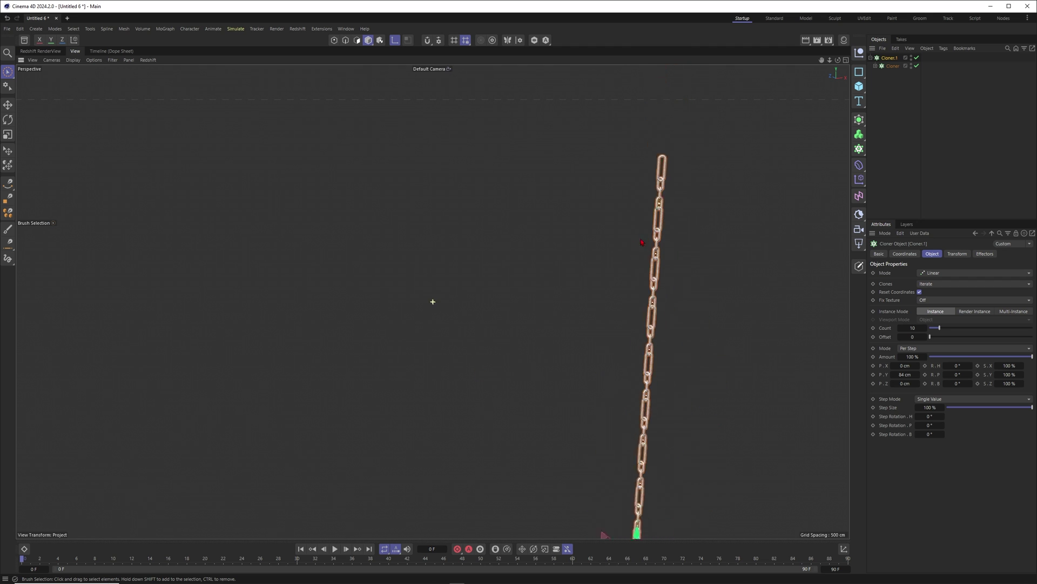
pyautogui.keyDown('alt'); pyautogui.moveTo(640, 242); pyautogui.dragTo(646, 143, button='middle'); pyautogui.keyUp('alt')
pyautogui.keyDown('alt'); pyautogui.moveTo(662, 263); pyautogui.dragTo(708, 274); pyautogui.keyUp('alt')
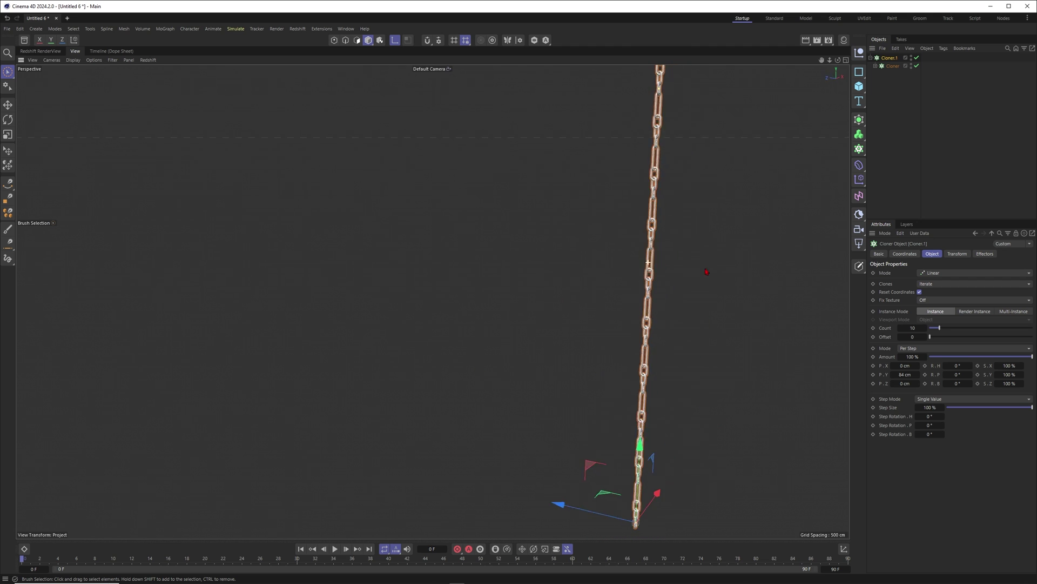
# Add a Rigid Body simulation tag to the outer Cloner.
pyautogui.click(931, 125)
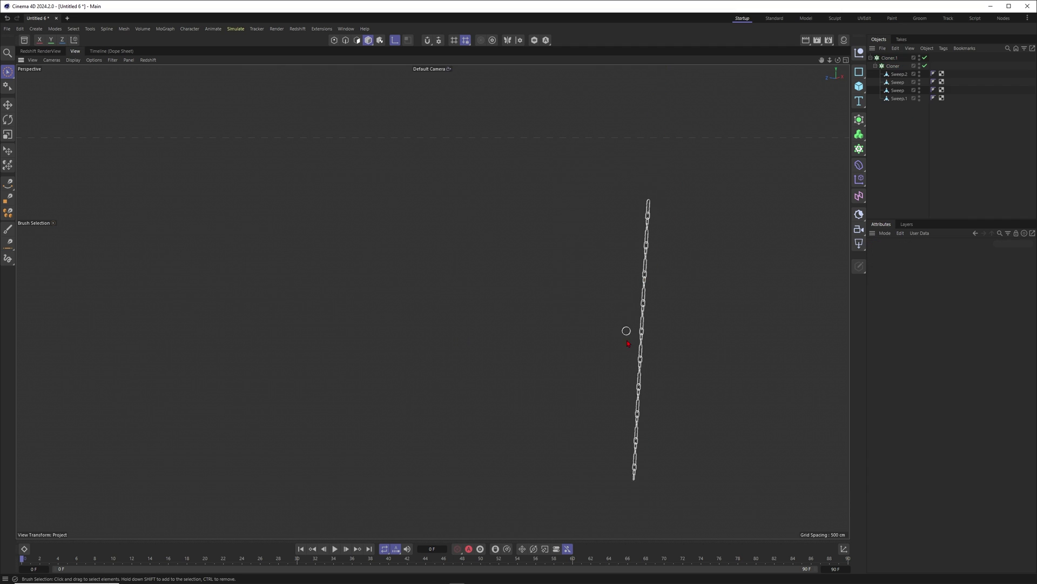
pyautogui.keyDown('alt'); pyautogui.moveTo(627, 344); pyautogui.dragTo(614, 290, button='middle'); pyautogui.keyUp('alt')
pyautogui.scroll(4, 632, 241)
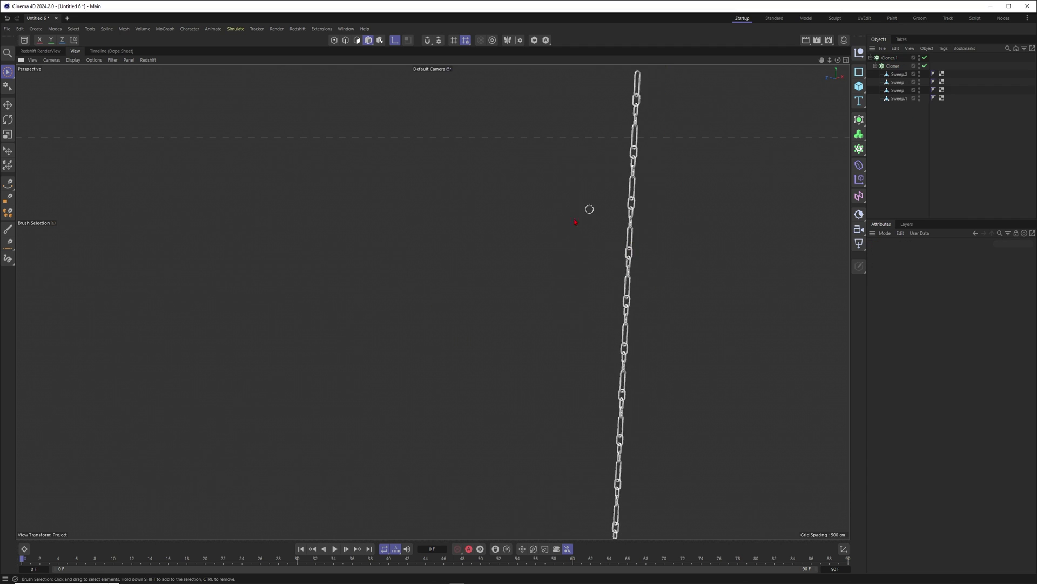
pyautogui.rightClick(894, 66)
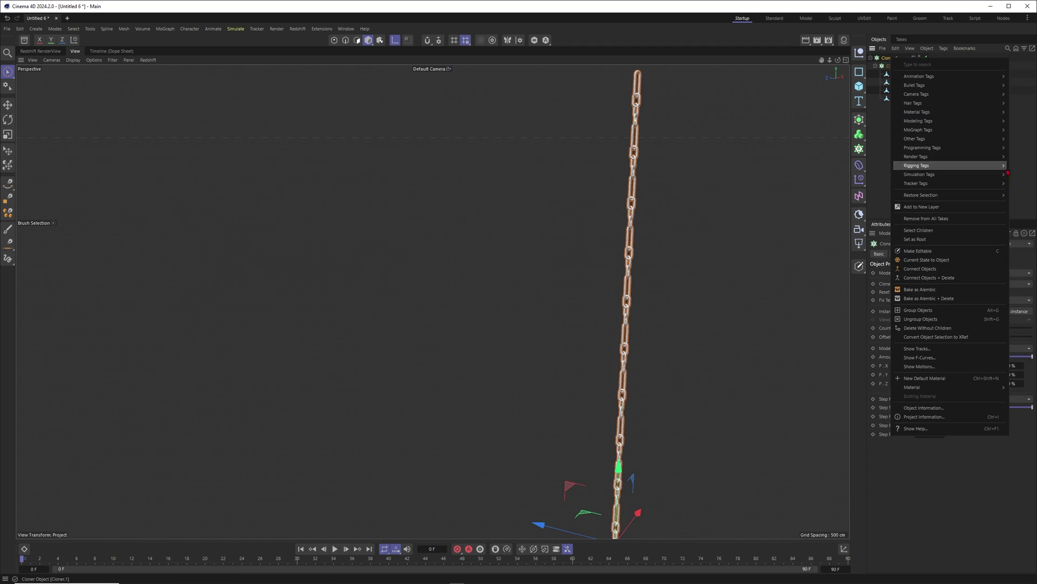
pyautogui.moveTo(979, 179)
pyautogui.click(1027, 179)
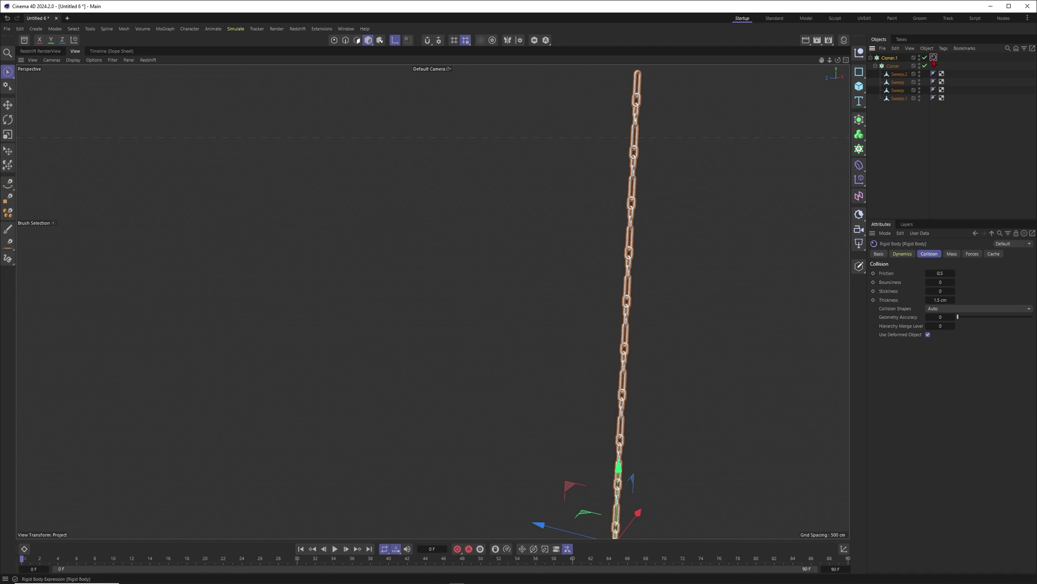
# Open the Scene simulation settings in the project settings.
pyautogui.keyDown('alt'); pyautogui.moveTo(623, 238); pyautogui.dragTo(653, 230); pyautogui.keyUp('alt')
pyautogui.scroll(-1, 653, 230)
pyautogui.hotkey('ctrl', 'd')
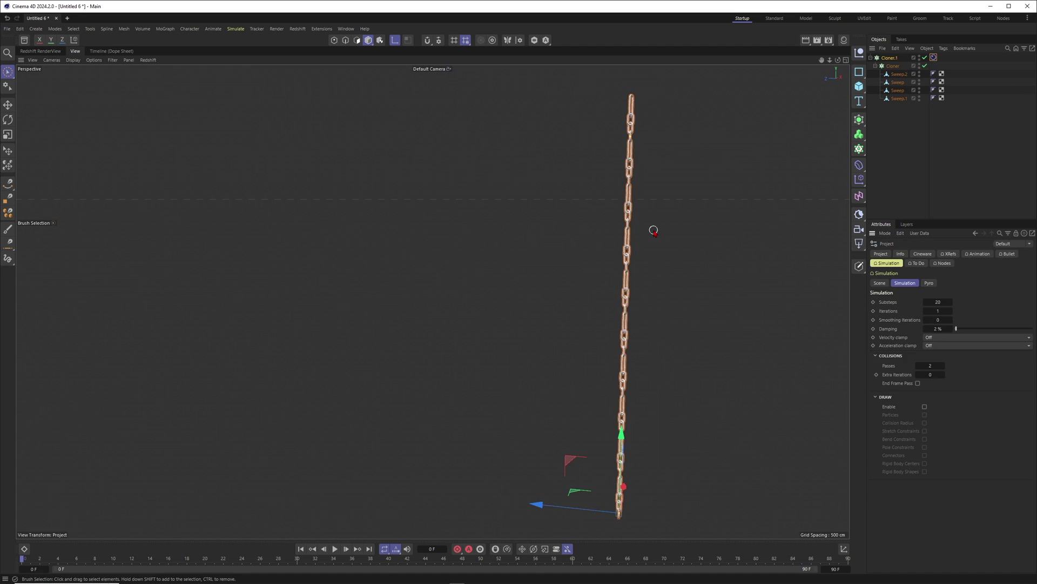
pyautogui.click(879, 283)
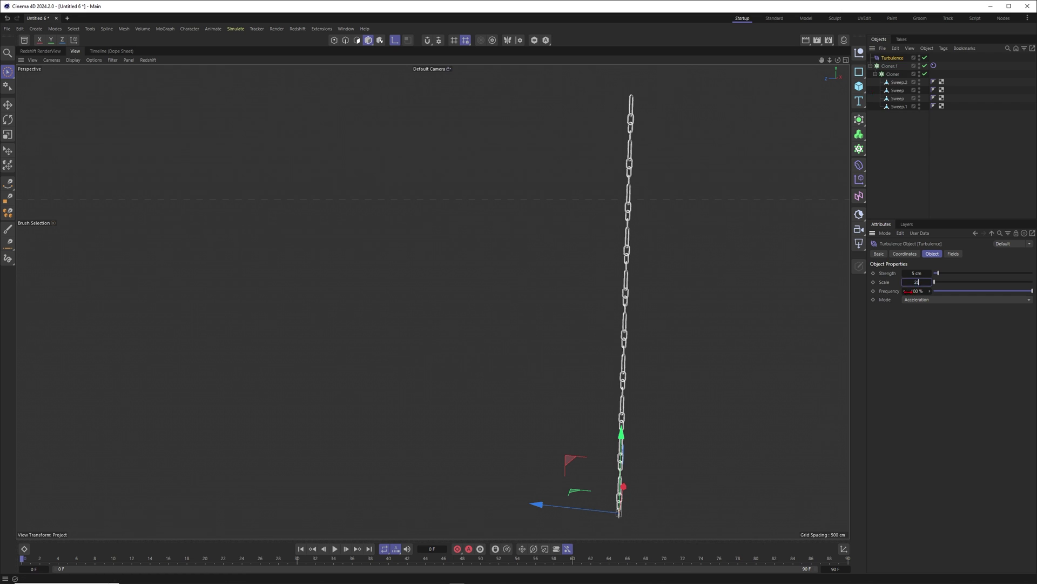
# Add a Turbulence force with a scale of 200% and a strength of 50 cm.
pyautogui.click(917, 273)
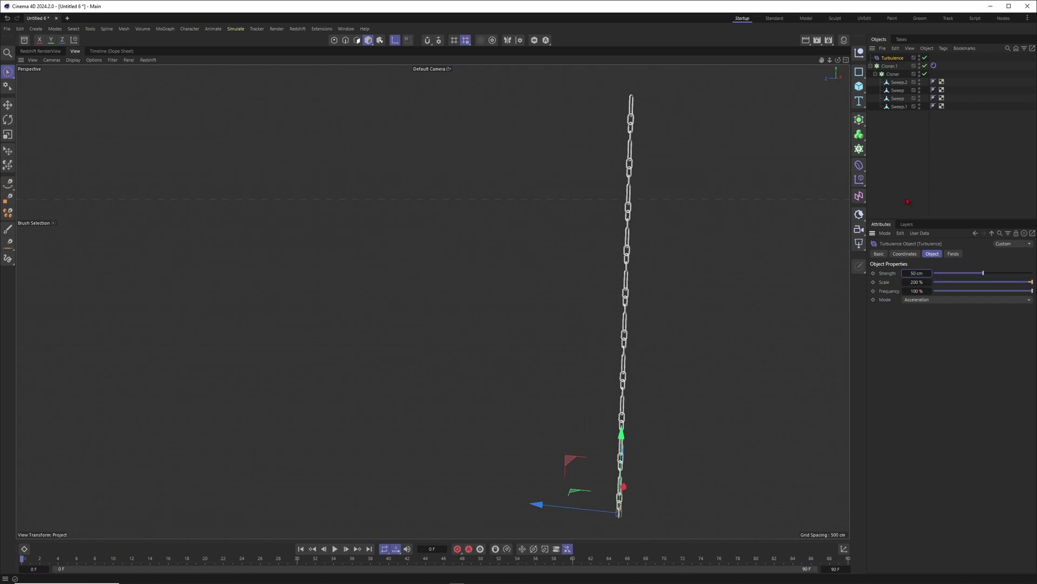
# Duplicate the outer chain Cloner twice and offset the copies along Z so three chains hang side by side.
pyautogui.click(871, 66)
pyautogui.keyDown('ctrl'); pyautogui.moveTo(888, 74); pyautogui.dragTo(891, 84); pyautogui.keyUp('ctrl')
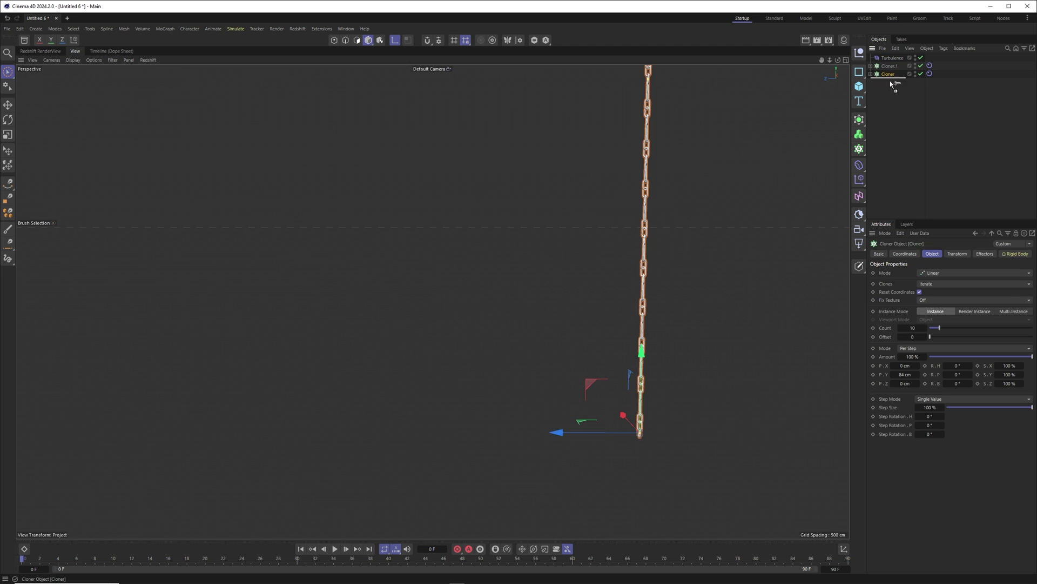
pyautogui.click(562, 438)
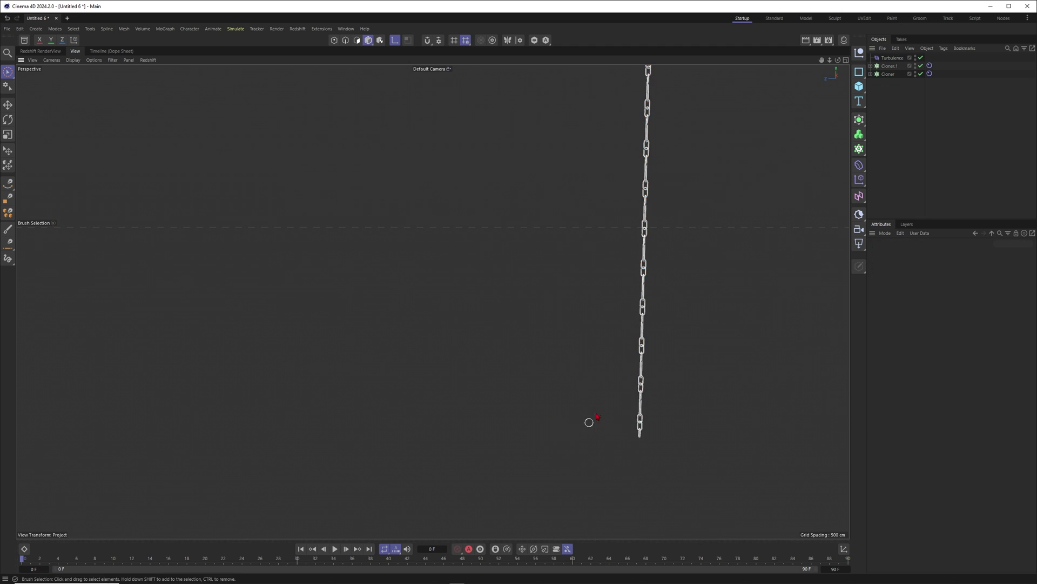
pyautogui.click(888, 74)
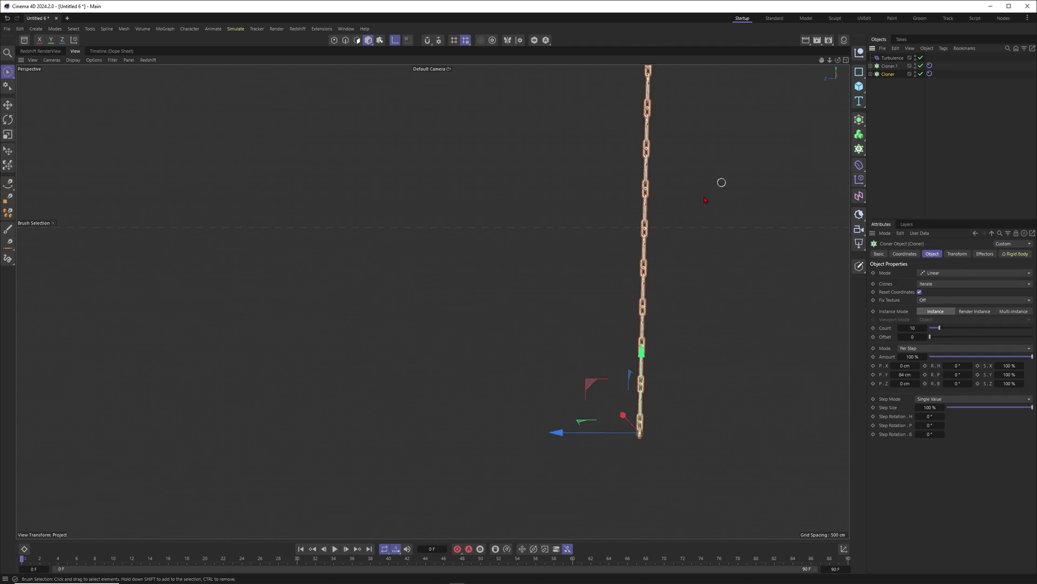
pyautogui.moveTo(556, 431); pyautogui.dragTo(543, 432)
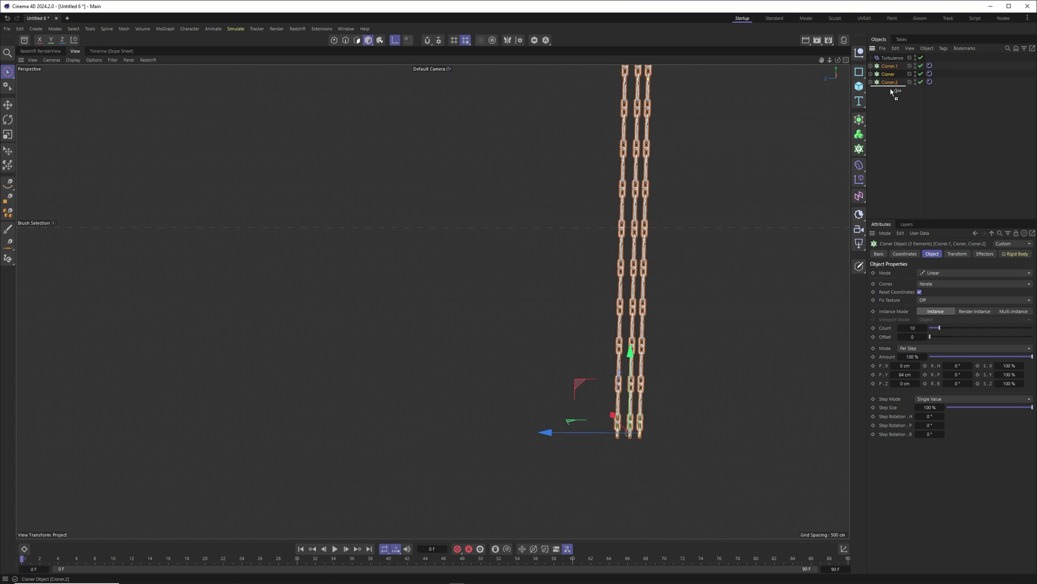
# Duplicate the three chains, then all six, offsetting each set of copies along Z to form a row of 12 chains.
pyautogui.keyDown('ctrl'); pyautogui.moveTo(542, 432); pyautogui.dragTo(510, 432); pyautogui.keyUp('ctrl')
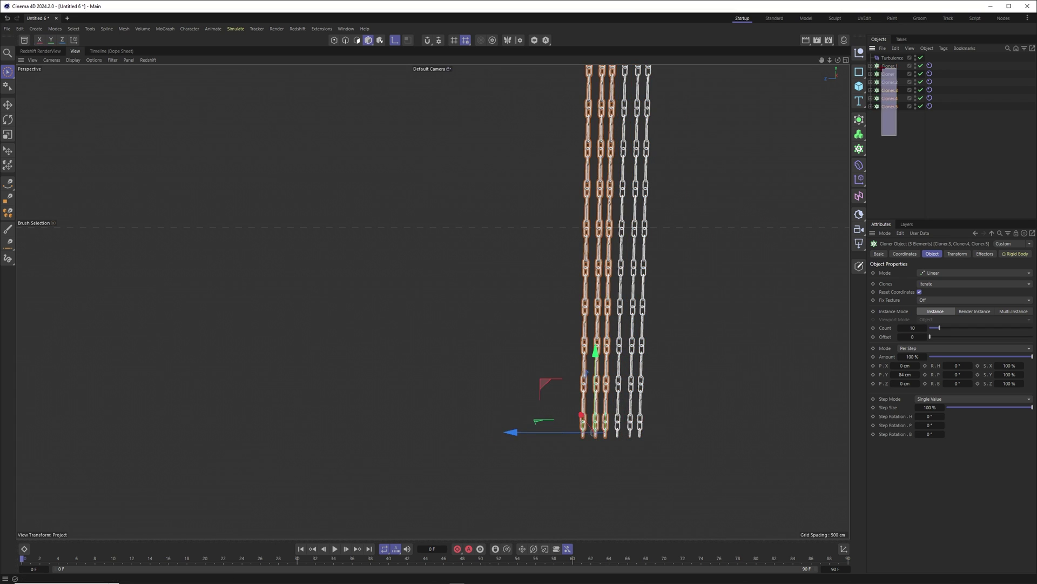
pyautogui.moveTo(882, 68); pyautogui.dragTo(894, 119)
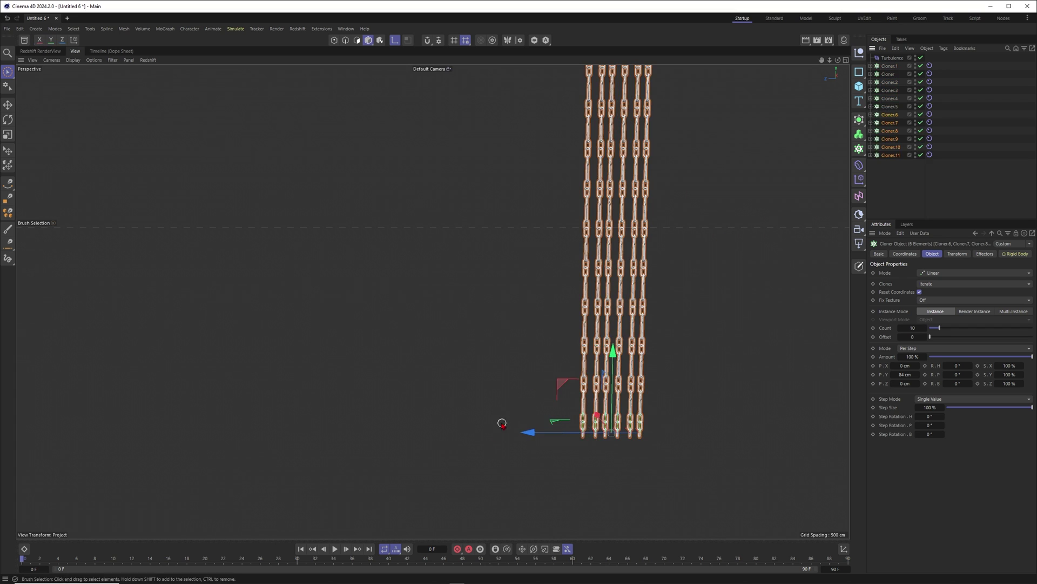
pyautogui.moveTo(526, 432); pyautogui.dragTo(457, 432)
pyautogui.click(932, 183)
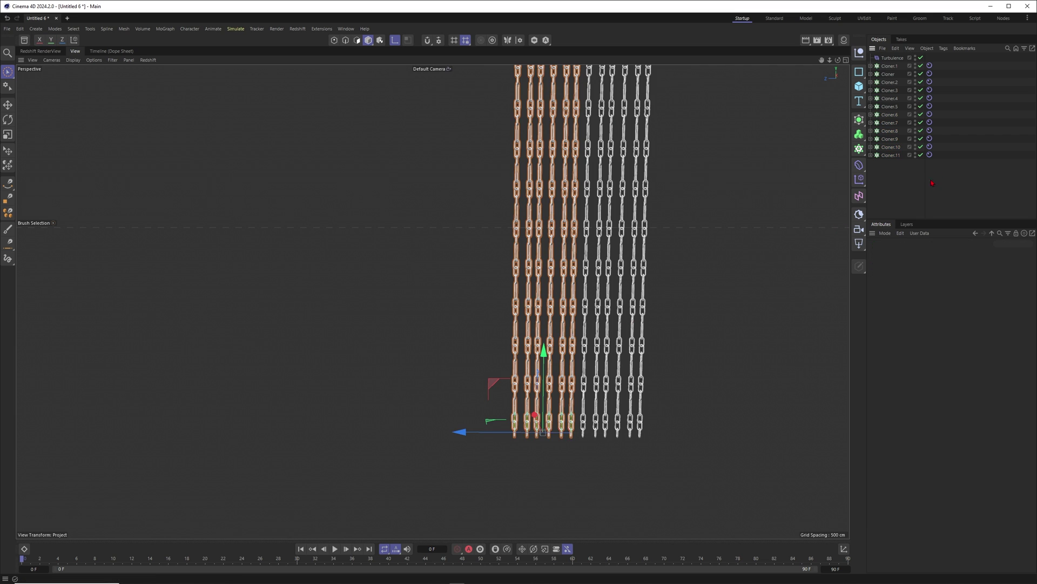
# Play the rigid body simulation to check how the chain links hold together, and rewind to the first frame.
pyautogui.scroll(-2, 566, 162)
pyautogui.keyDown('alt'); pyautogui.moveTo(567, 162); pyautogui.dragTo(575, 238, button='middle'); pyautogui.keyUp('alt')
pyautogui.scroll(1, 574, 238)
pyautogui.keyDown('alt'); pyautogui.moveTo(674, 192); pyautogui.dragTo(635, 134, button='middle'); pyautogui.keyUp('alt')
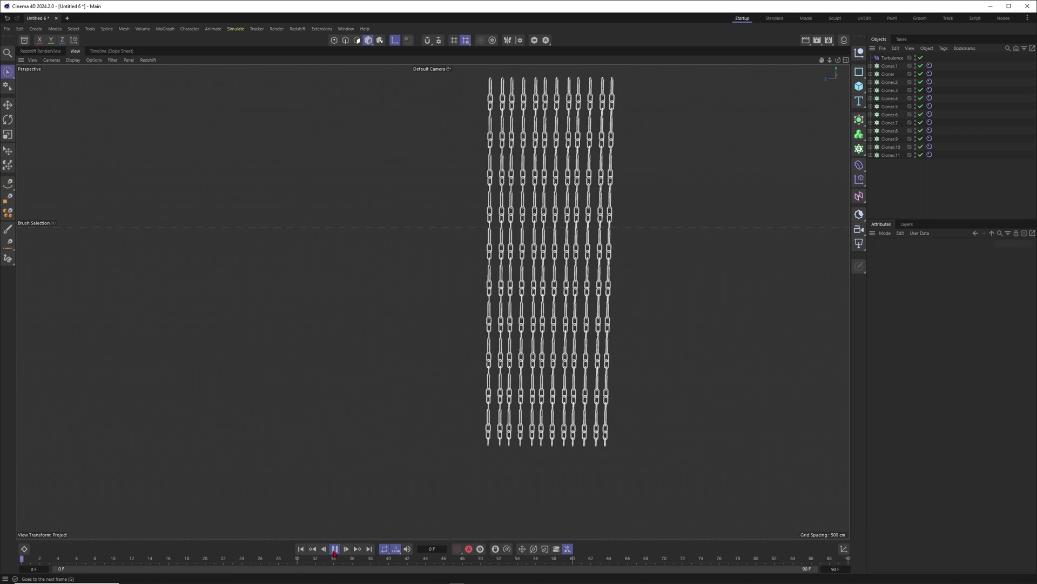
pyautogui.click(333, 549)
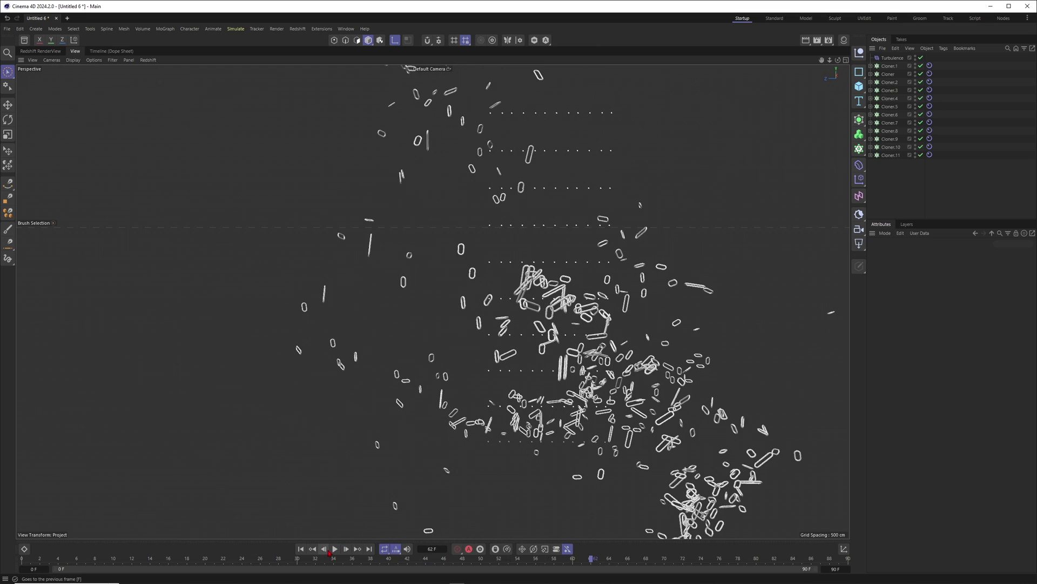
pyautogui.click(302, 550)
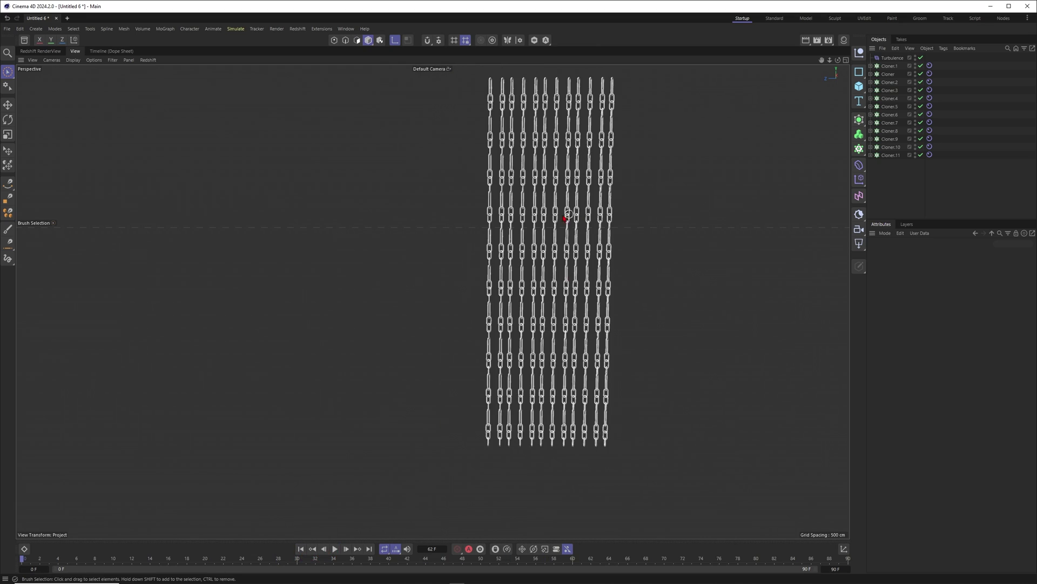
pyautogui.scroll(3, 568, 214)
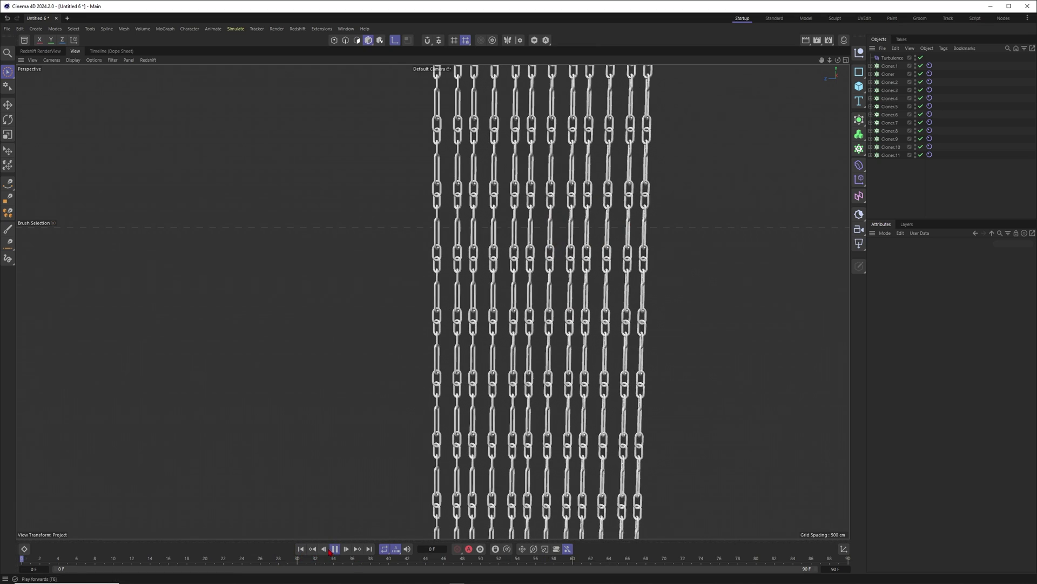
pyautogui.click(301, 549)
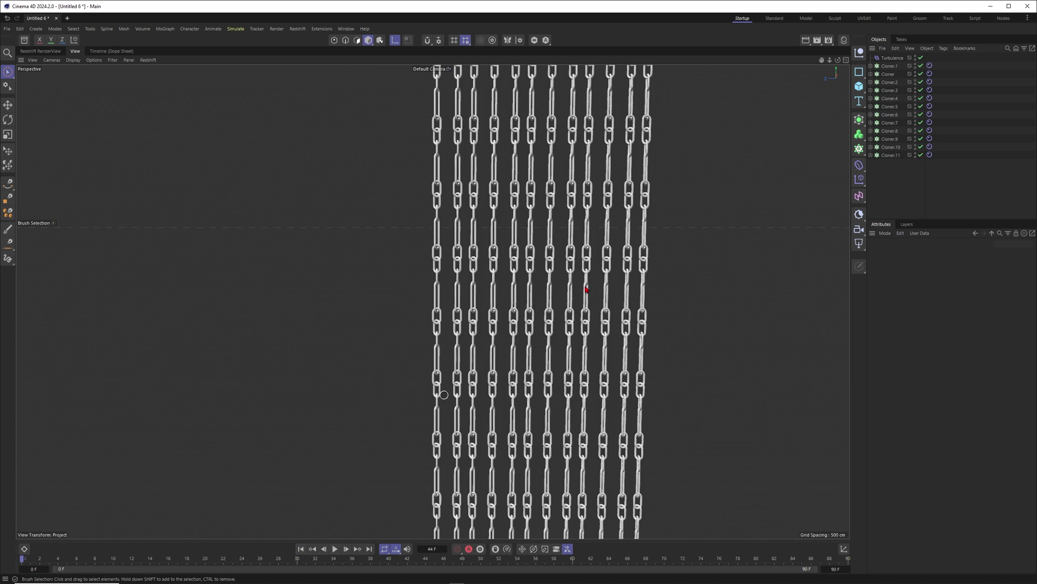
# Set Collision Shapes to Convex Hulls and Geometry Accuracy to 5 on the Rigid Body tags of all 12 chains.
pyautogui.moveTo(948, 69); pyautogui.dragTo(926, 61)
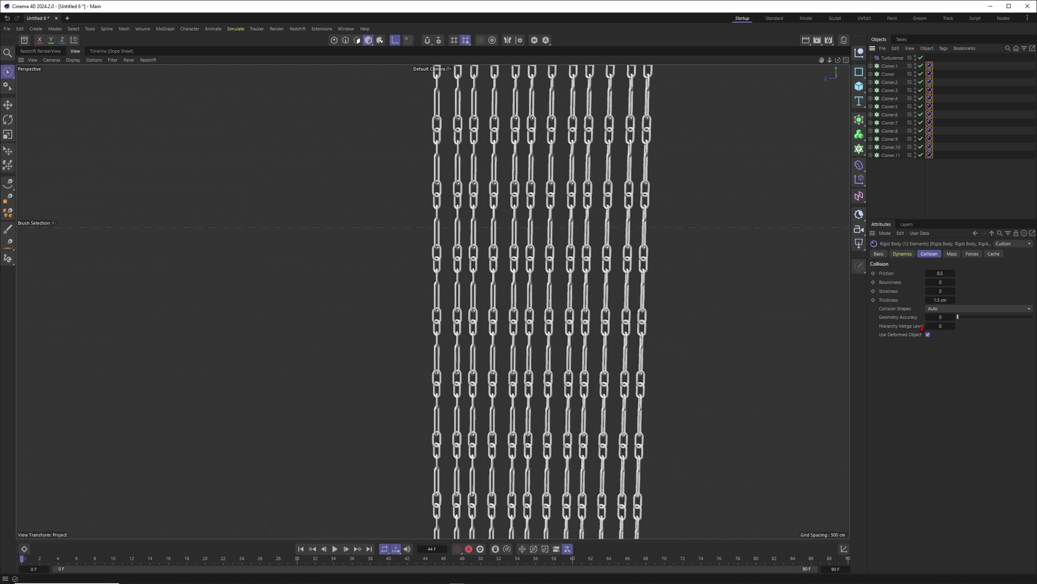
pyautogui.click(951, 308)
pyautogui.click(951, 338)
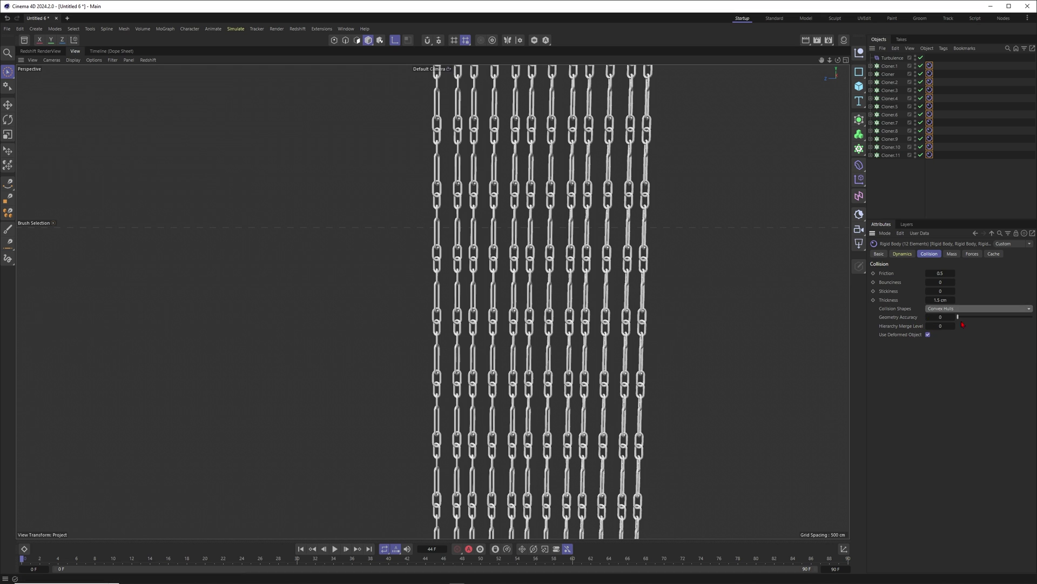
pyautogui.click(941, 317)
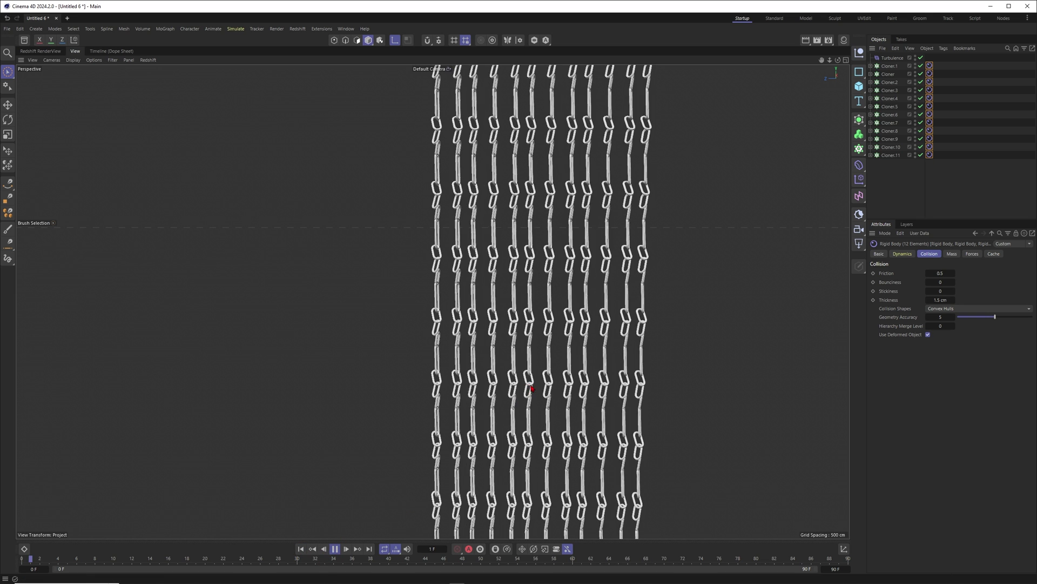
# Replay the simulation with the new collision settings, pause at frame 13 and inspect the chains up close.
pyautogui.press('F8')
pyautogui.hotkey('shift', 'f')
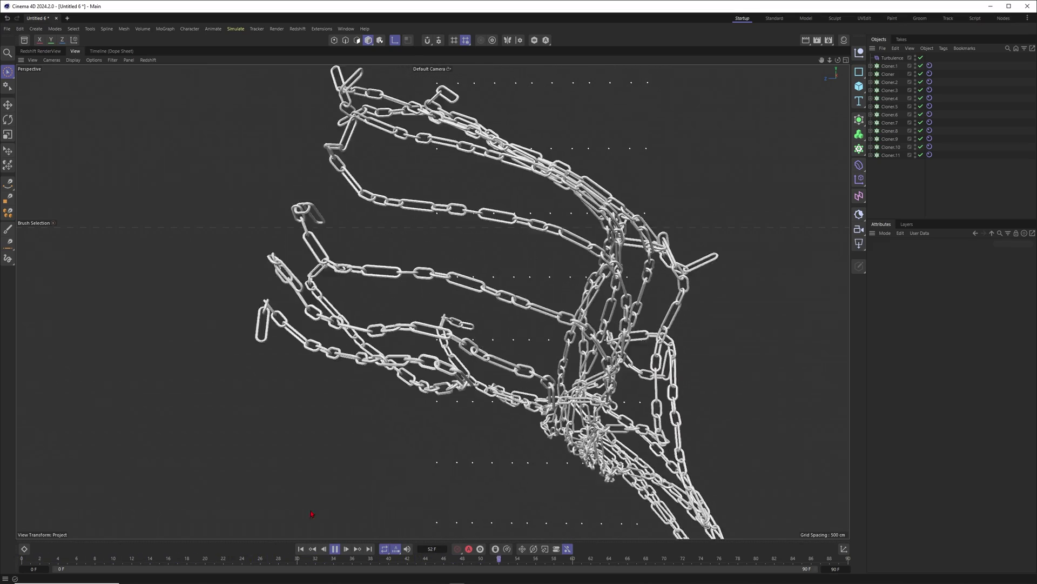
pyautogui.click(334, 549)
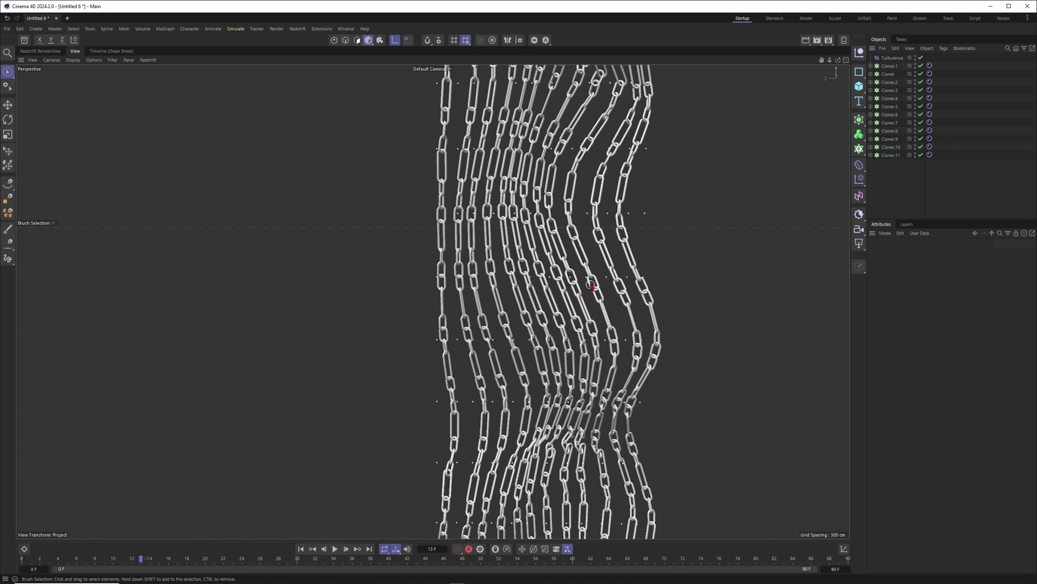
pyautogui.scroll(-3, 446, 304)
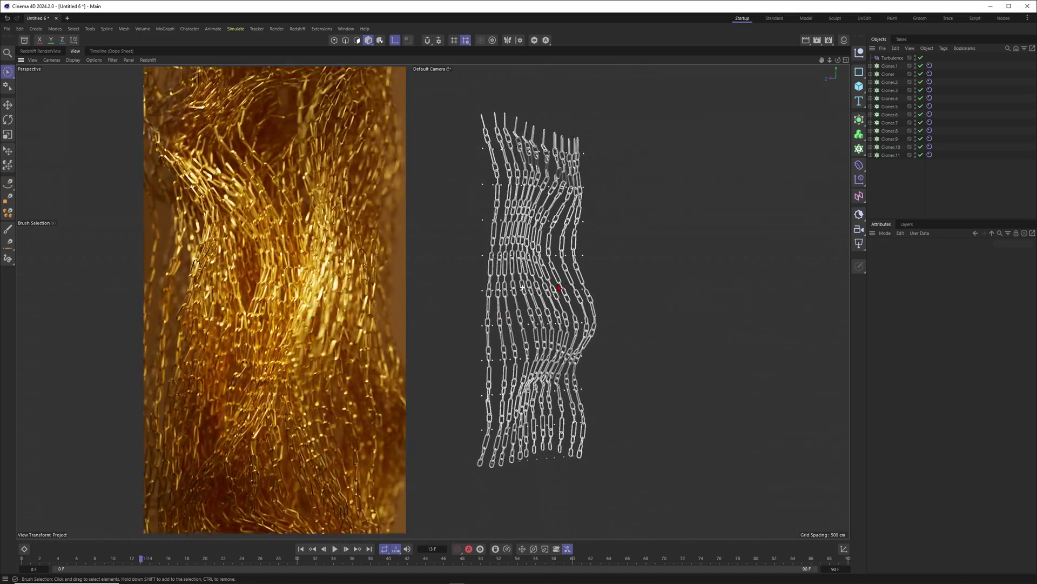
pyautogui.scroll(3, 490, 296)
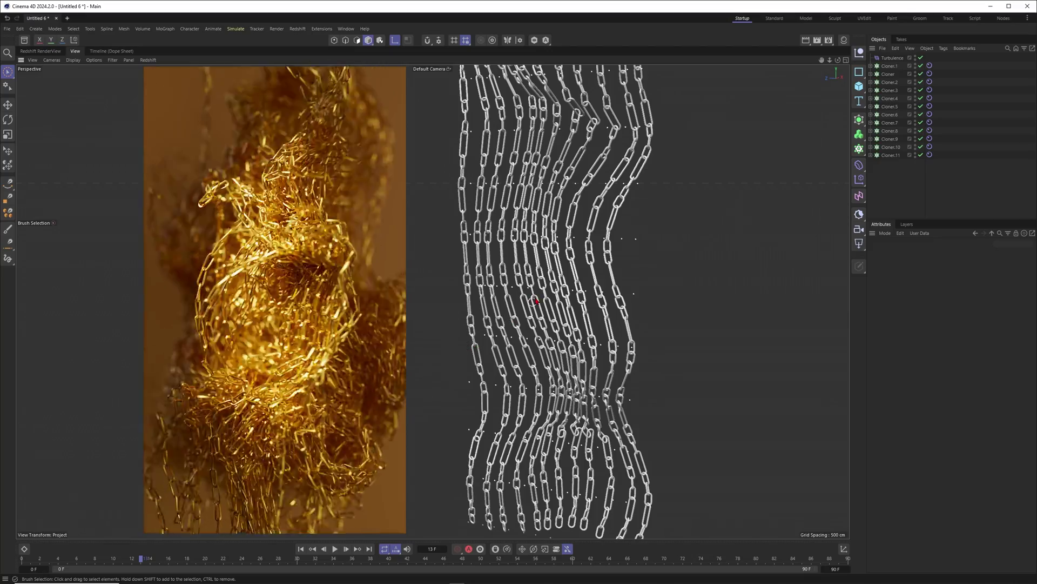
pyautogui.scroll(2, 541, 274)
pyautogui.moveTo(542, 274)
pyautogui.keyDown('alt'); pyautogui.mouseDown()
pyautogui.moveTo(563, 286)
pyautogui.moveTo(632, 267)
pyautogui.moveTo(532, 282)
pyautogui.mouseUp(); pyautogui.keyUp('alt')
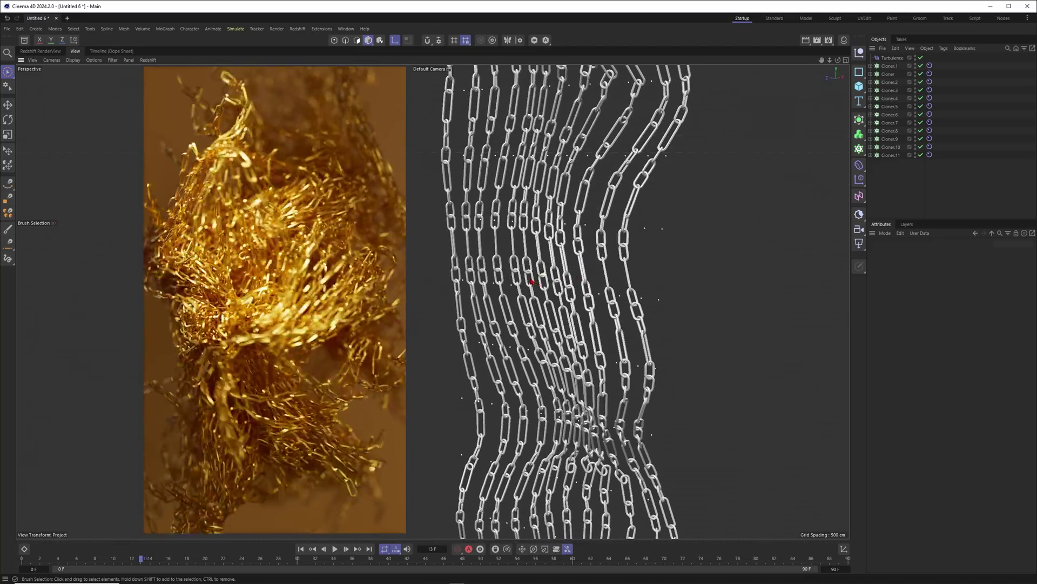